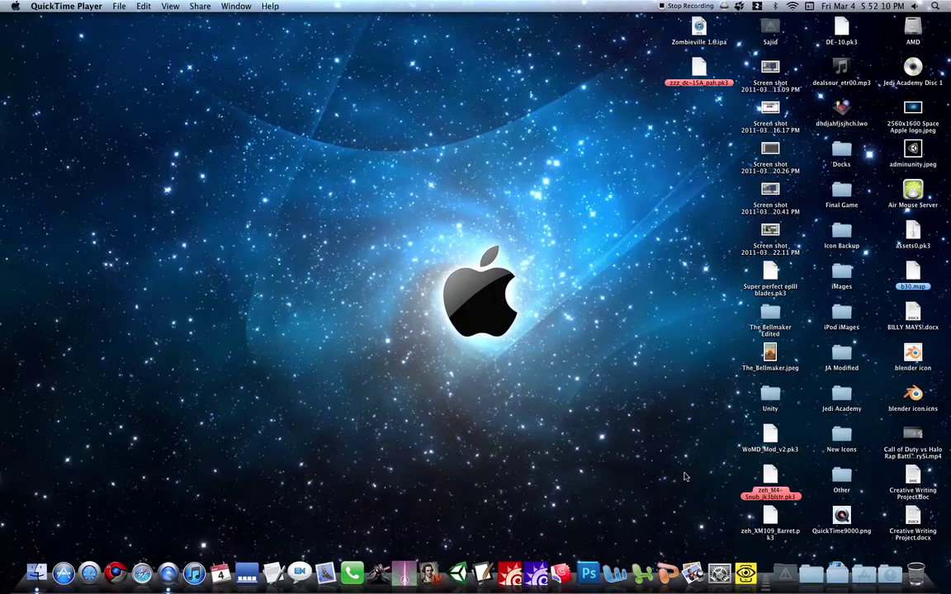
# - Browse the Dock's Applications stack, close it, and launch Unity from the Dock
pyautogui.click(862, 586)
pyautogui.scroll(-2, 866, 362)
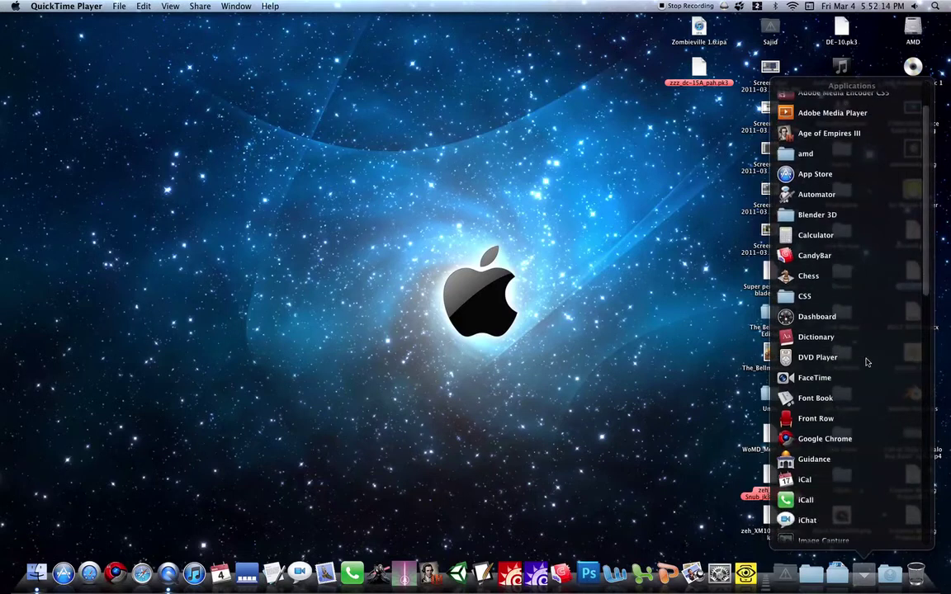
pyautogui.scroll(-5, 867, 362)
pyautogui.scroll(-5, 866, 362)
pyautogui.scroll(-2, 862, 354)
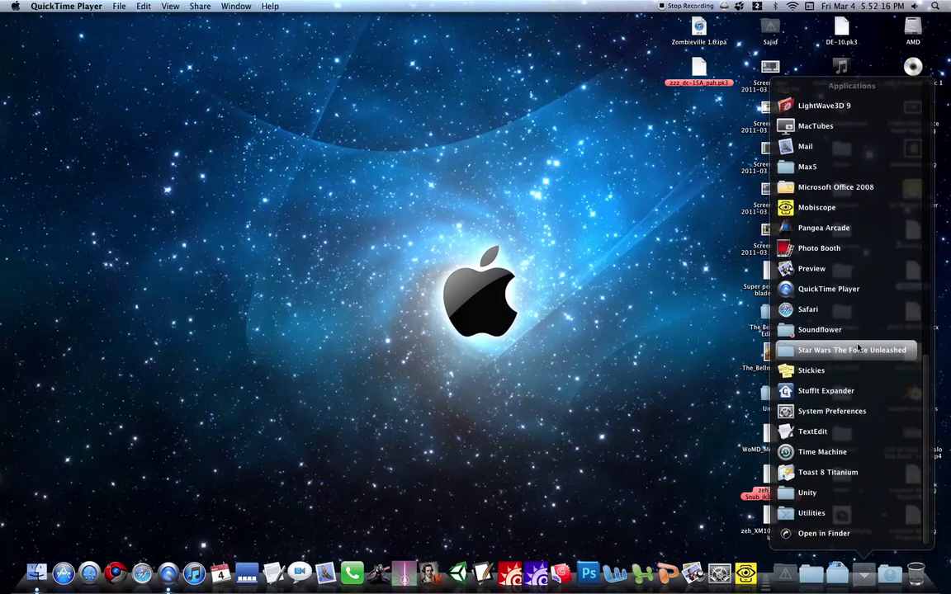
pyautogui.scroll(5, 858, 347)
pyautogui.click(660, 430)
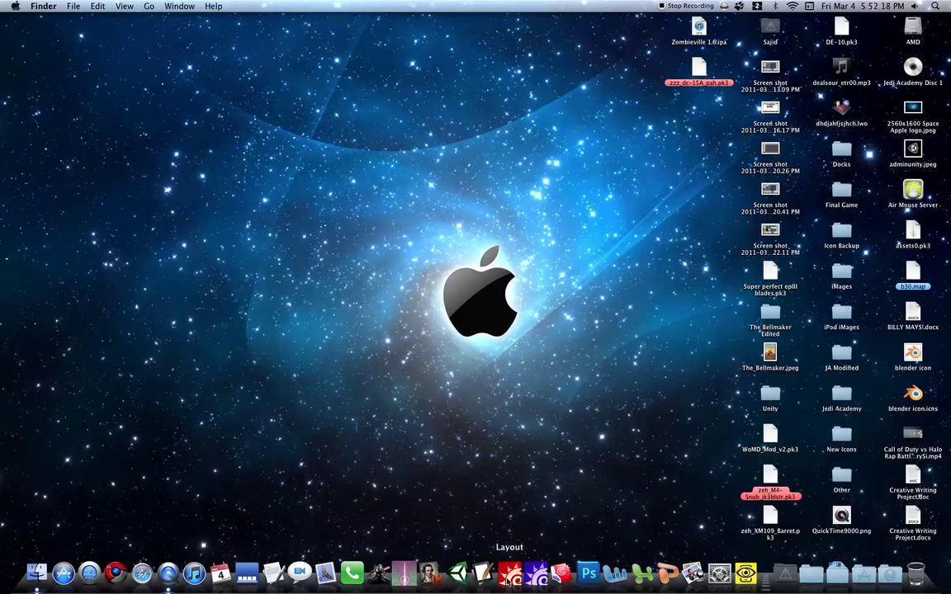
pyautogui.click(458, 571)
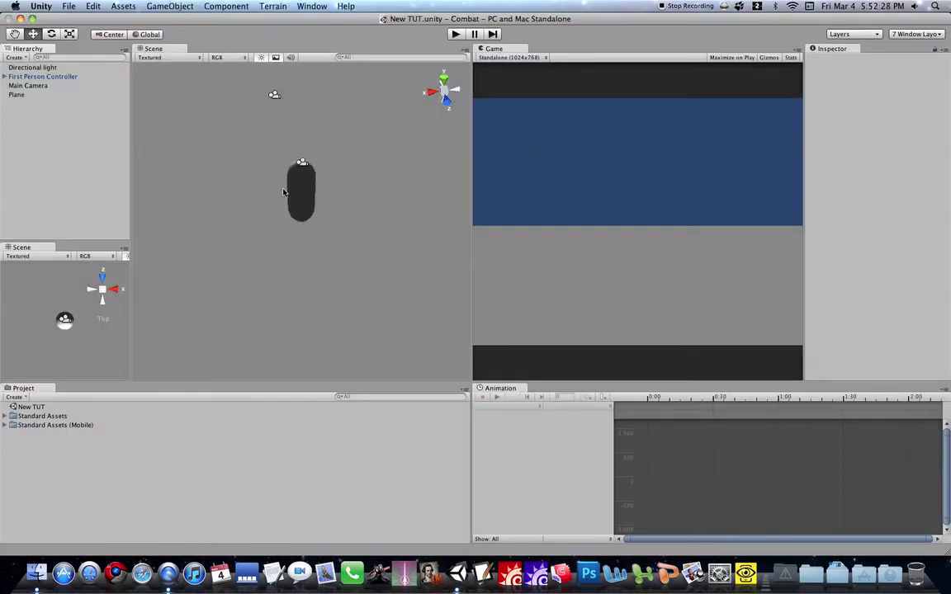
# - Orbit the Scene view around the capsule, then maximize the Game view with Shift+Space
pyautogui.moveTo(283, 193)
pyautogui.keyDown('alt'); pyautogui.mouseDown()
pyautogui.moveTo(331, 160)
pyautogui.moveTo(248, 119)
pyautogui.moveTo(552, 116)
pyautogui.moveTo(736, 186)
pyautogui.moveTo(699, 272)
pyautogui.moveTo(590, 308)
pyautogui.moveTo(445, 255)
pyautogui.moveTo(409, 121)
pyautogui.mouseUp(); pyautogui.keyUp('alt')
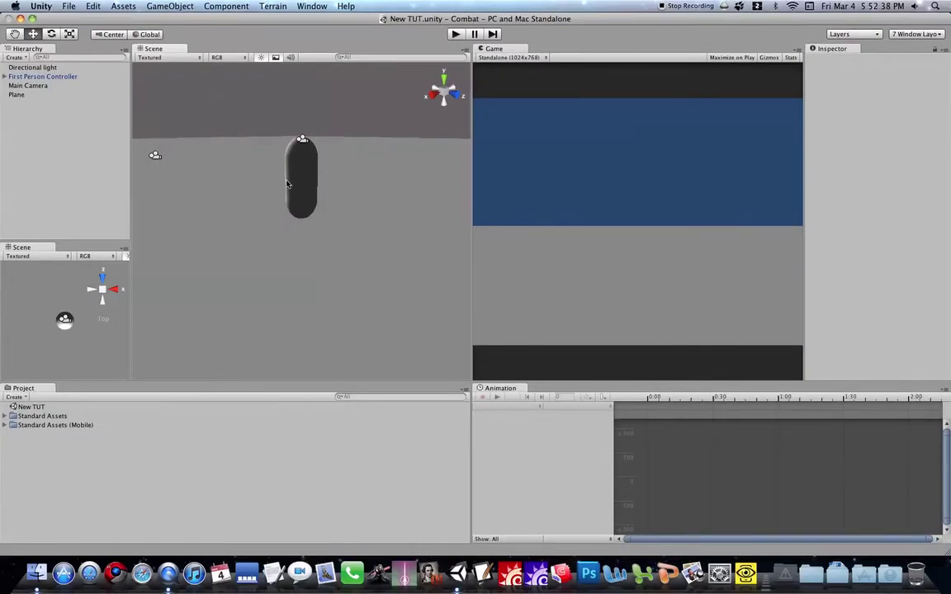
pyautogui.moveTo(153, 155)
pyautogui.keyDown('alt'); pyautogui.mouseDown()
pyautogui.moveTo(450, 260)
pyautogui.moveTo(698, 115)
pyautogui.moveTo(878, 190)
pyautogui.moveTo(490, 278)
pyautogui.moveTo(184, 415)
pyautogui.moveTo(365, 204)
pyautogui.moveTo(350, 146)
pyautogui.moveTo(199, 251)
pyautogui.mouseUp(); pyautogui.keyUp('alt')
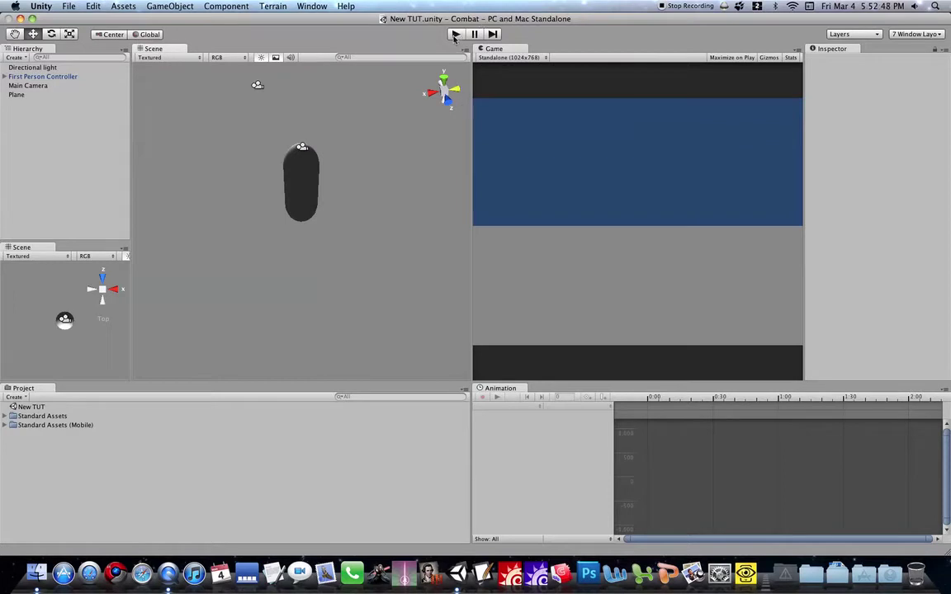
pyautogui.press('space')
# - Run the scene in play mode for a while, then stop it
pyautogui.click(456, 35)
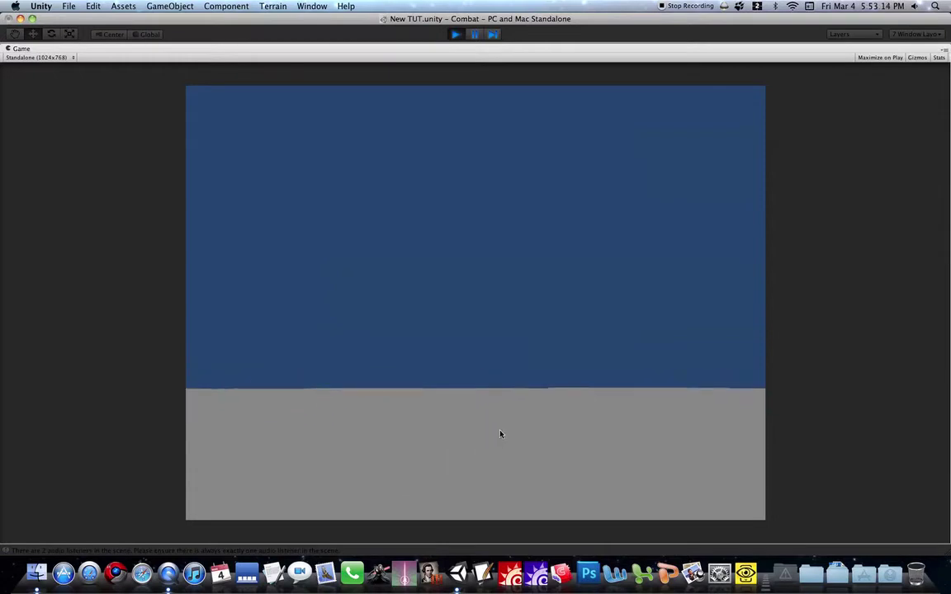
pyautogui.click(456, 34)
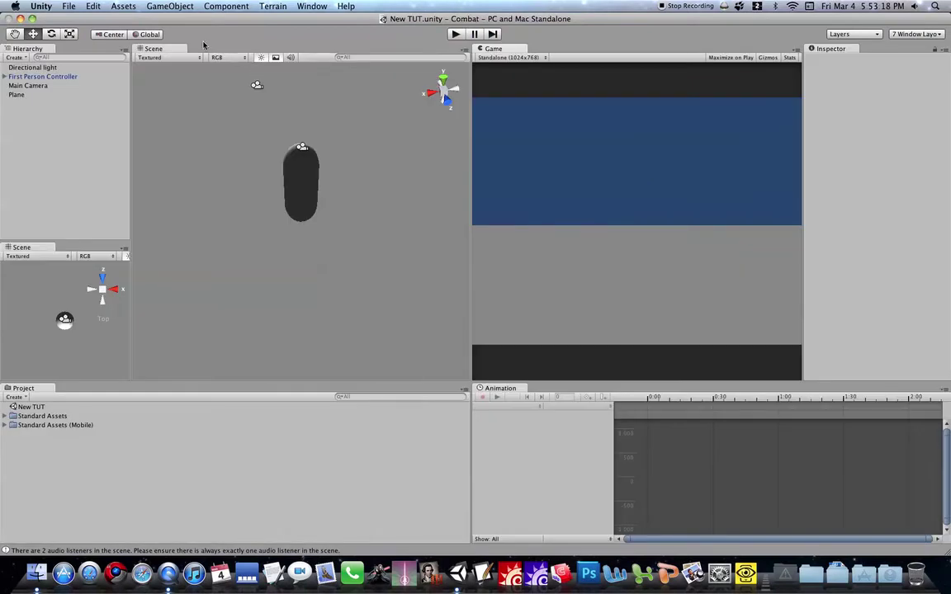
# - Change Editor Quality from Good to Fantastic in the project's Quality settings
pyautogui.click(94, 7)
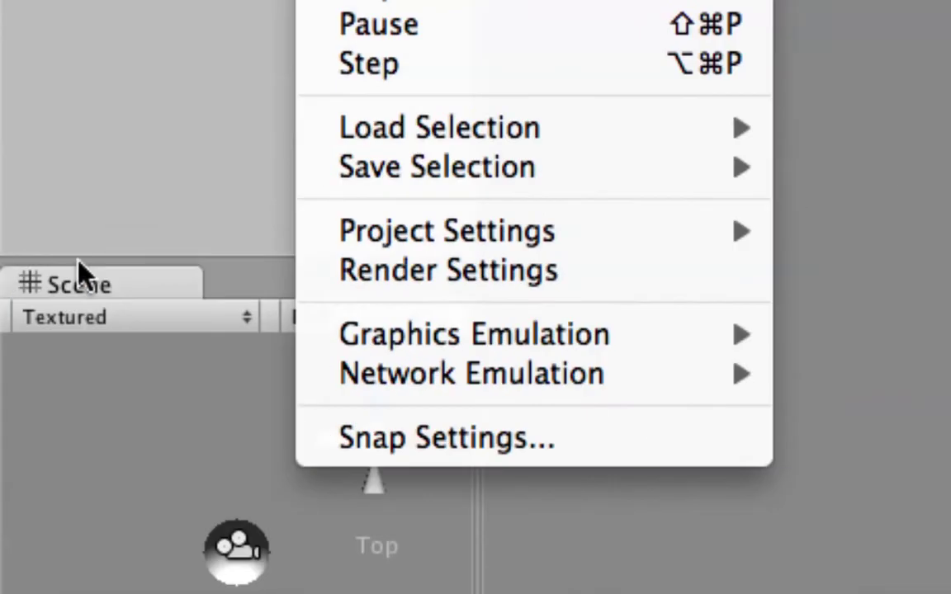
pyautogui.moveTo(446, 231)
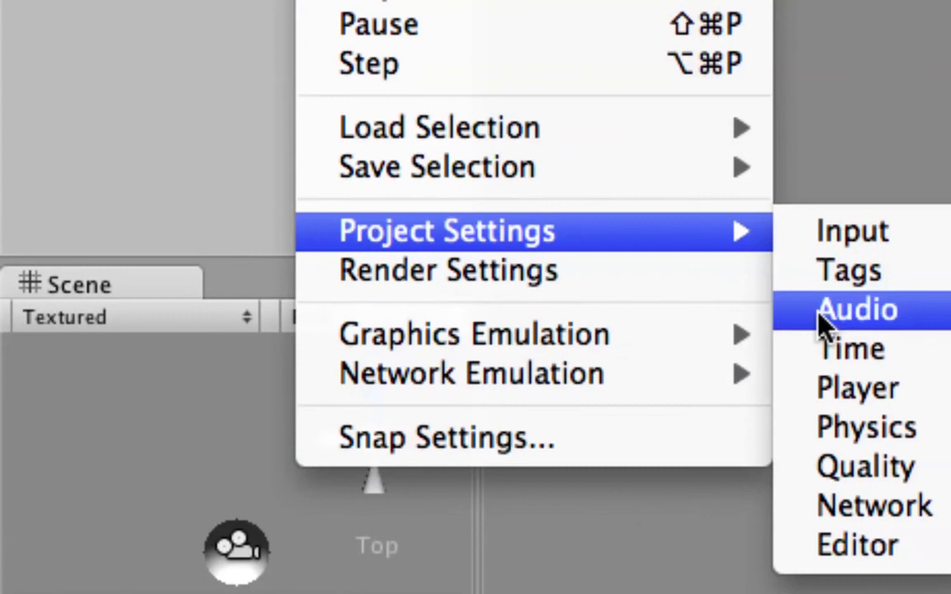
pyautogui.click(834, 464)
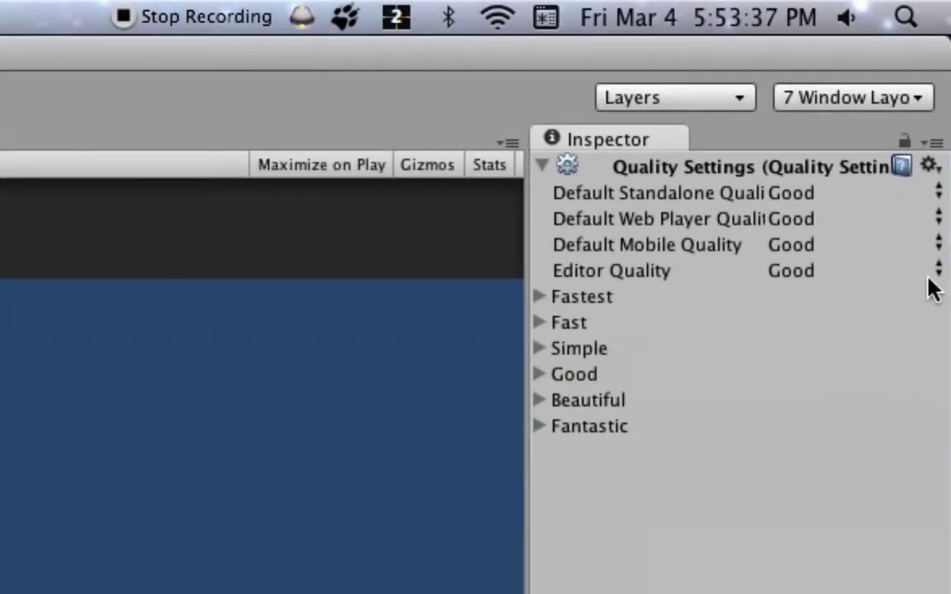
pyautogui.click(929, 275)
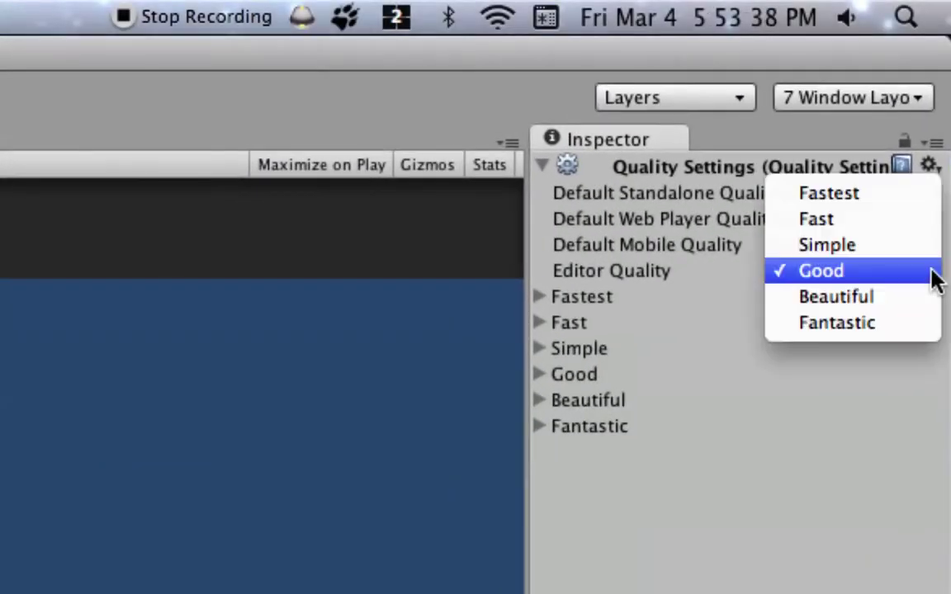
pyautogui.click(896, 323)
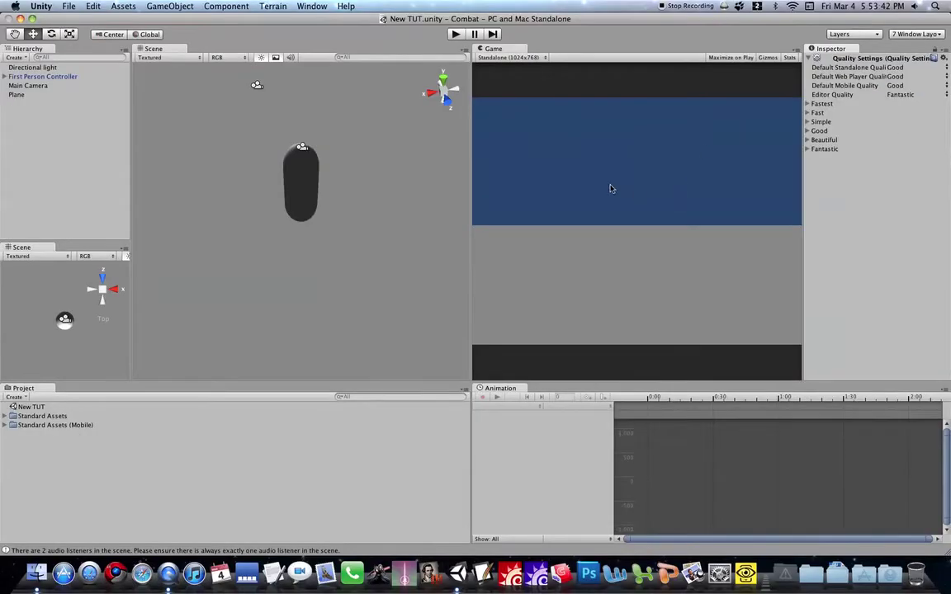
pyautogui.click(455, 34)
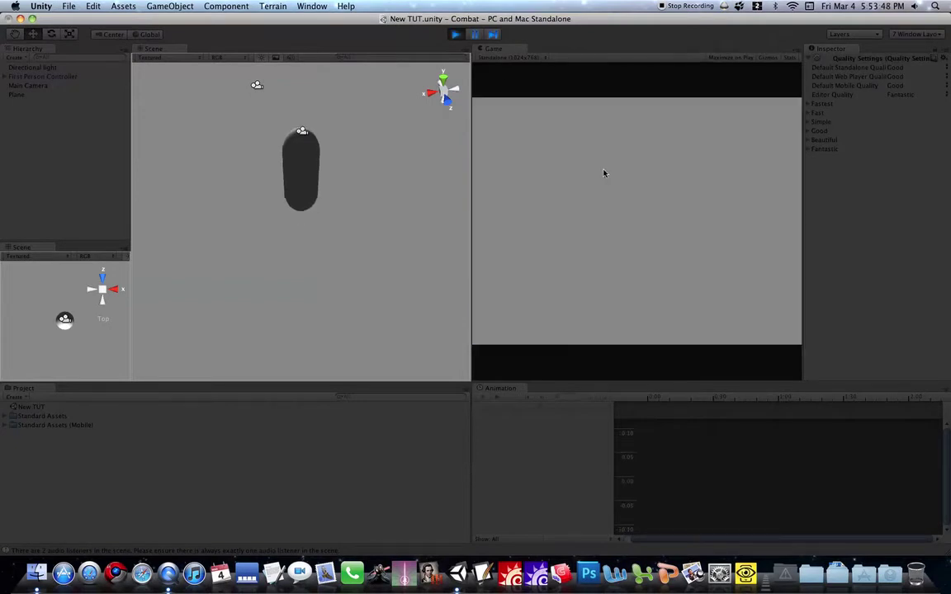
pyautogui.click(456, 36)
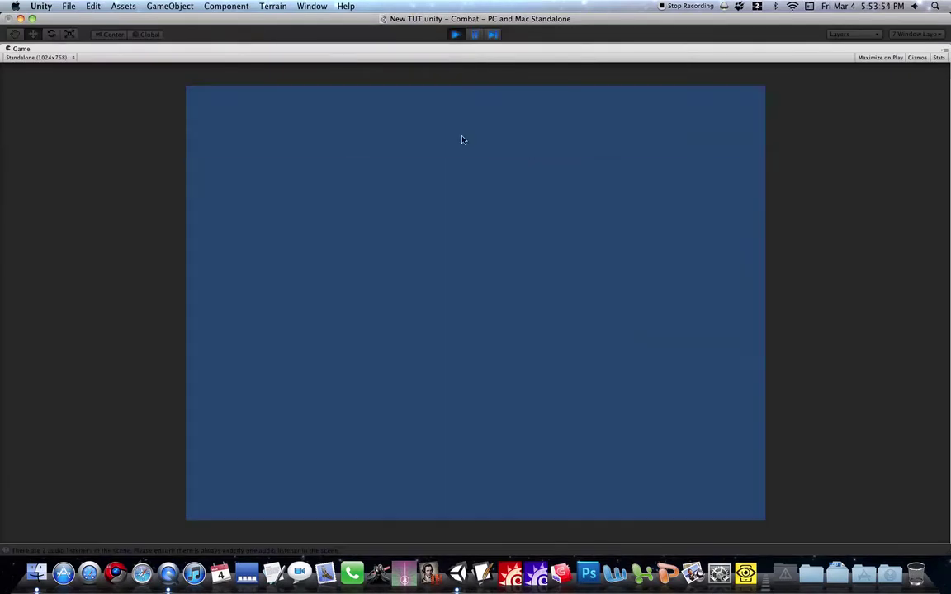
pyautogui.click(453, 37)
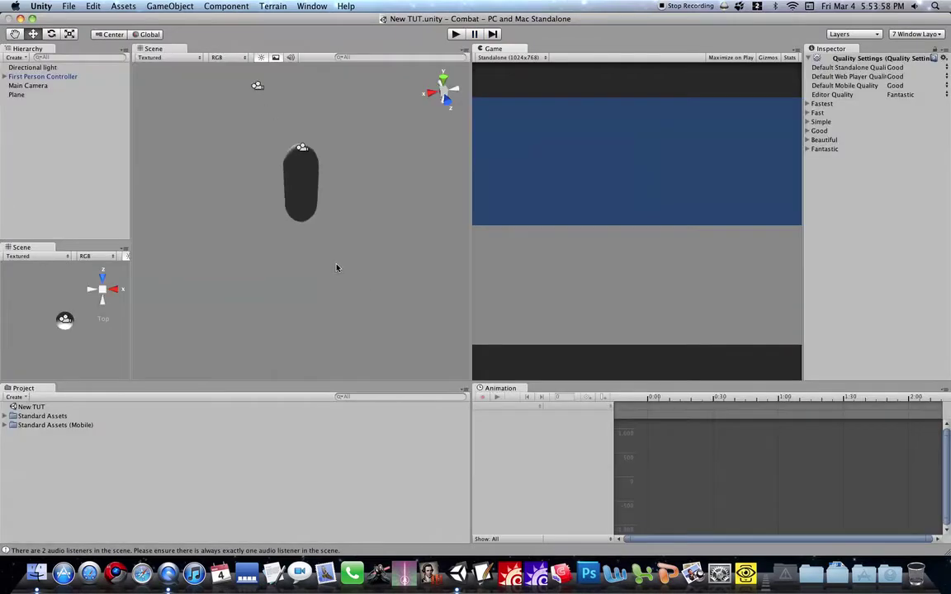
pyautogui.keyDown('alt'); pyautogui.moveTo(336, 265); pyautogui.dragTo(135, 114); pyautogui.keyUp('alt')
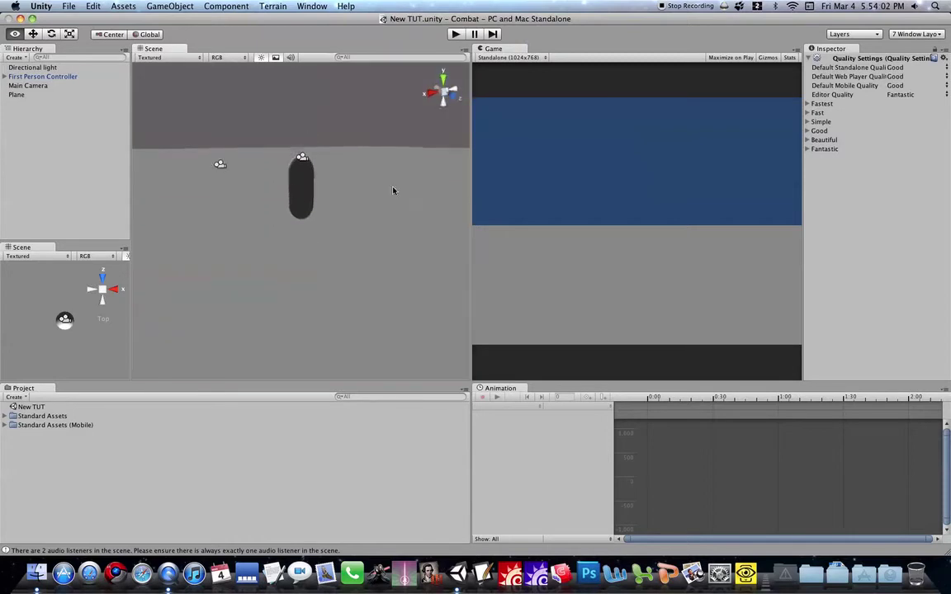
# - Frame the Directional light and drag its Intensity down to 0
pyautogui.click(37, 66)
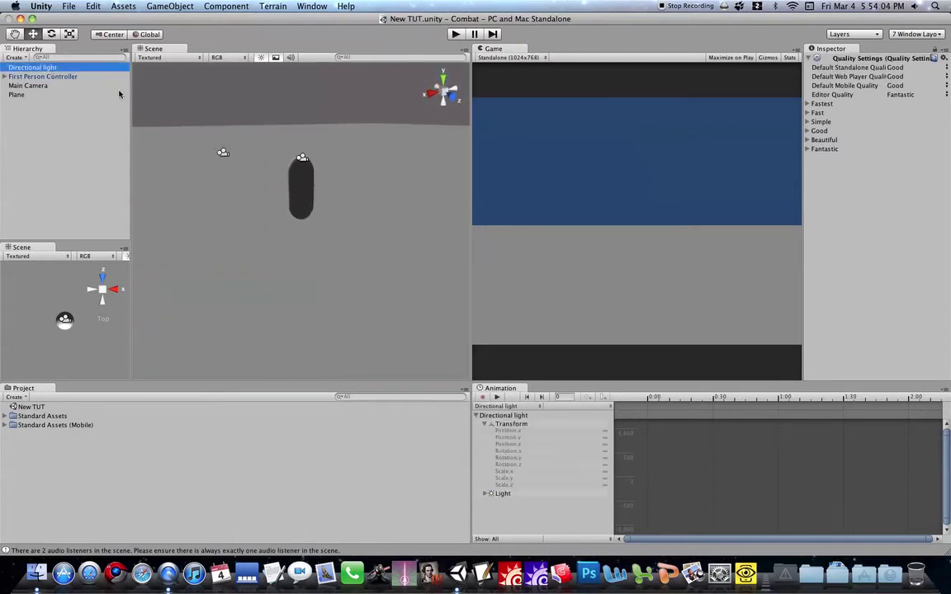
pyautogui.press('f')
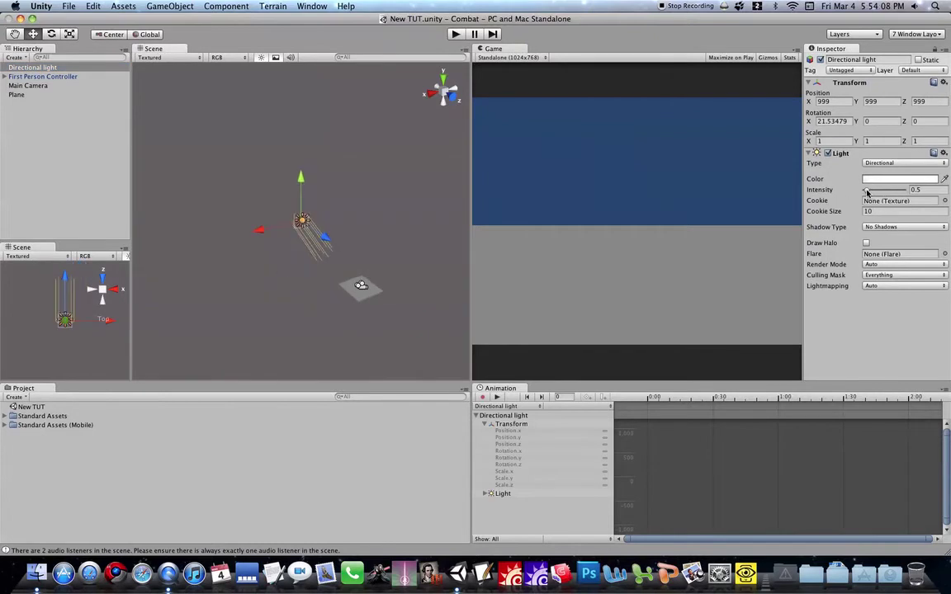
pyautogui.moveTo(867, 191); pyautogui.dragTo(782, 187)
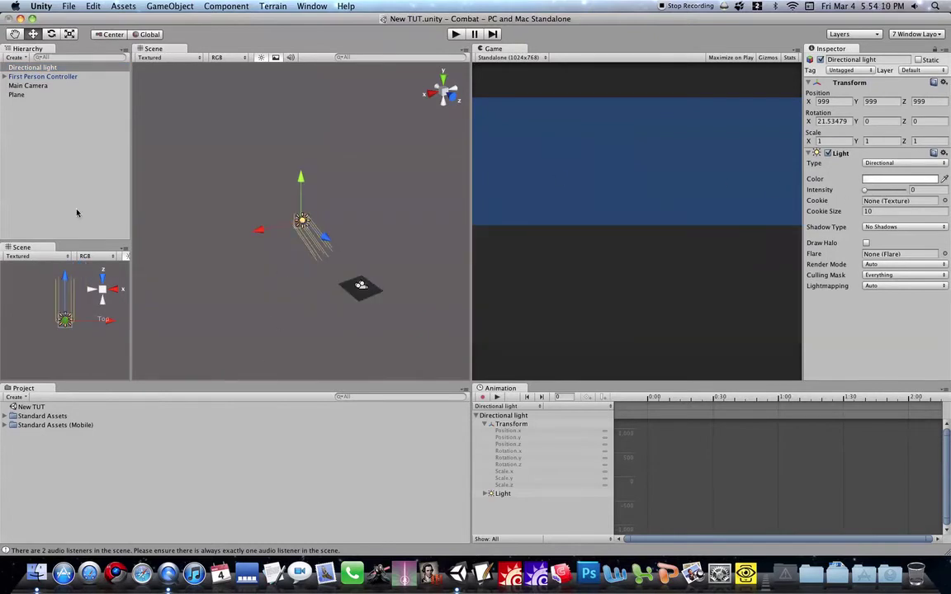
# - Select and frame the Plane, tilting the view to look down on it
pyautogui.click(363, 297)
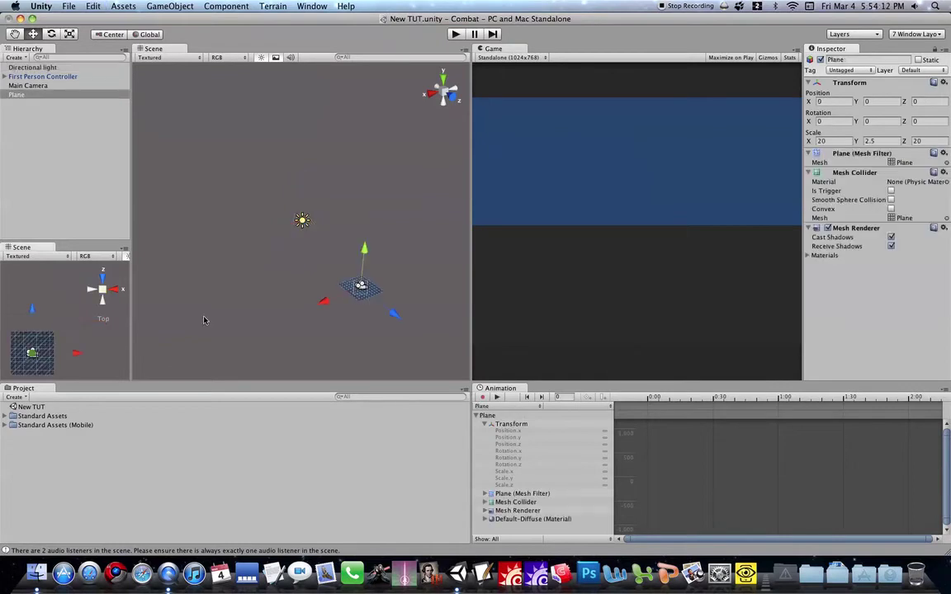
pyautogui.press('f')
pyautogui.keyDown('alt'); pyautogui.moveTo(325, 248); pyautogui.dragTo(289, 112); pyautogui.keyUp('alt')
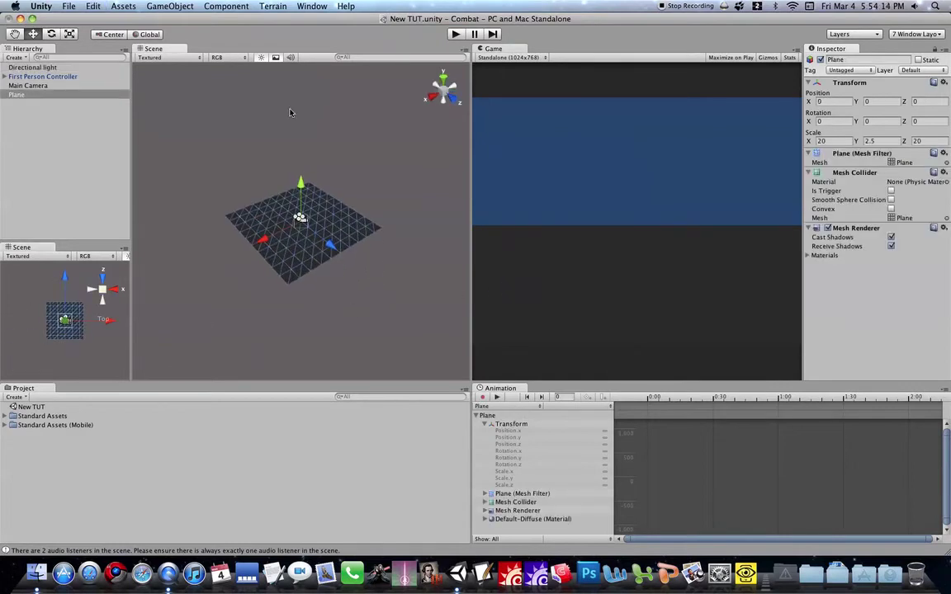
pyautogui.click(173, 6)
pyautogui.moveTo(177, 31)
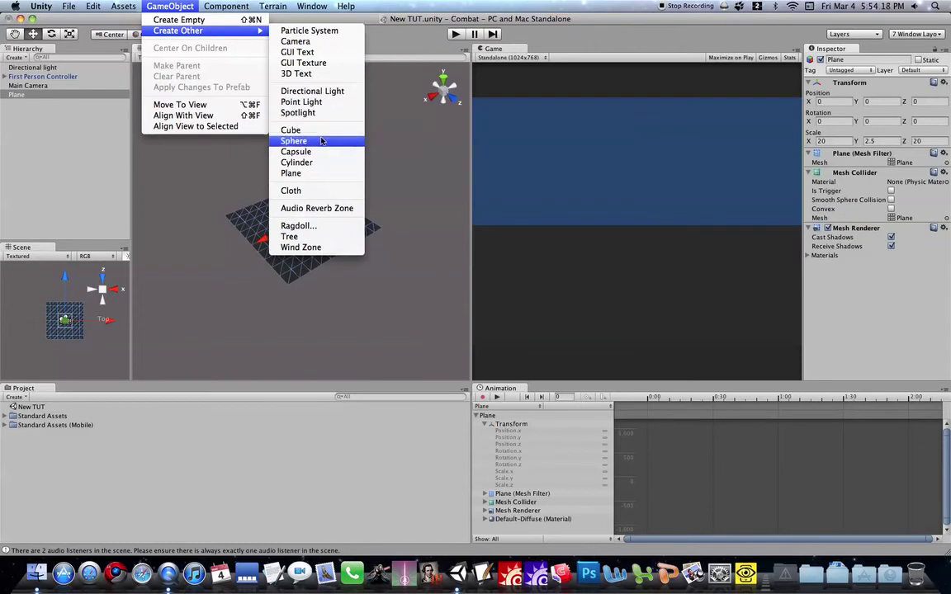
# - Add a point light to the scene and raise it above the plane
pyautogui.click(285, 101)
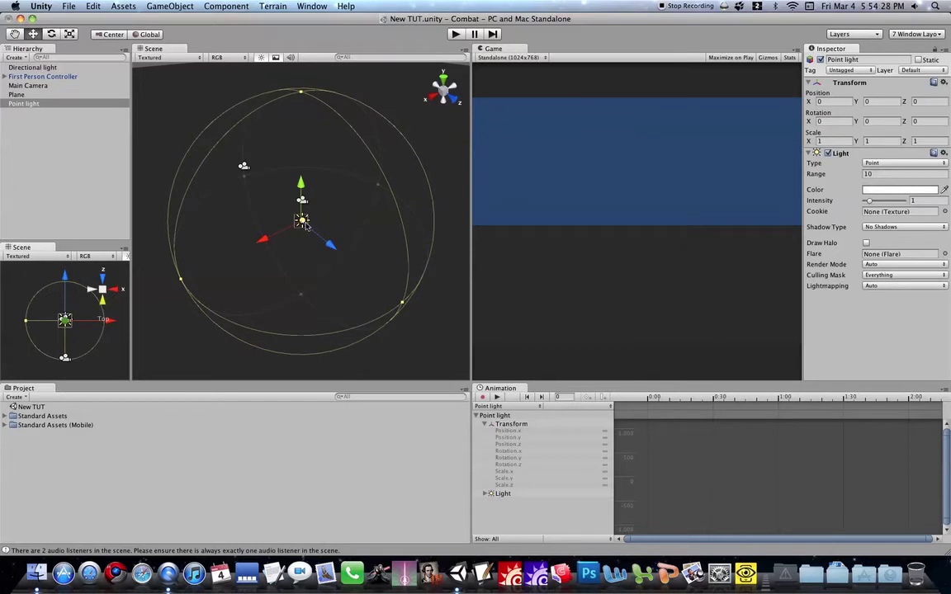
pyautogui.scroll(-3, 276, 219)
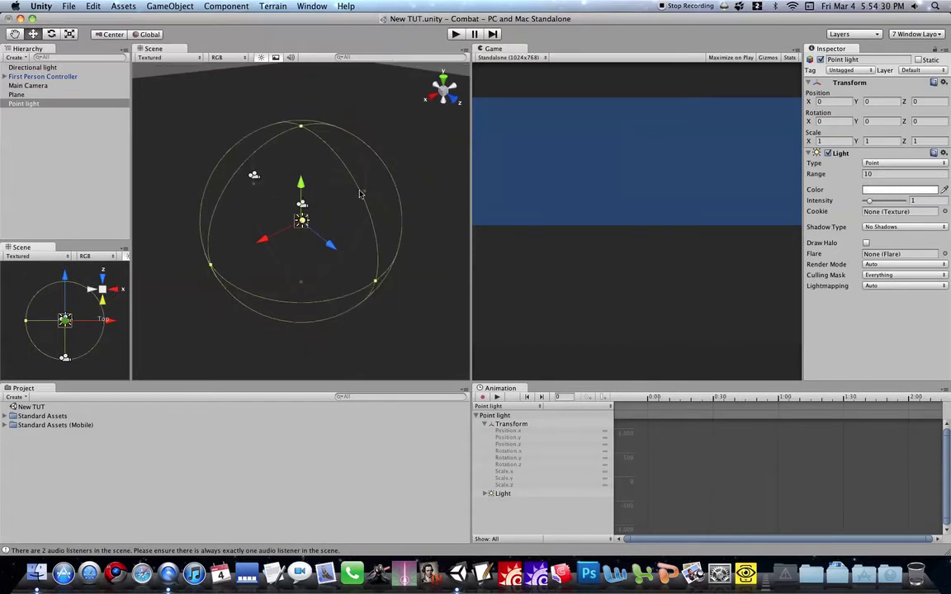
pyautogui.scroll(2, 363, 190)
pyautogui.scroll(-3, 357, 265)
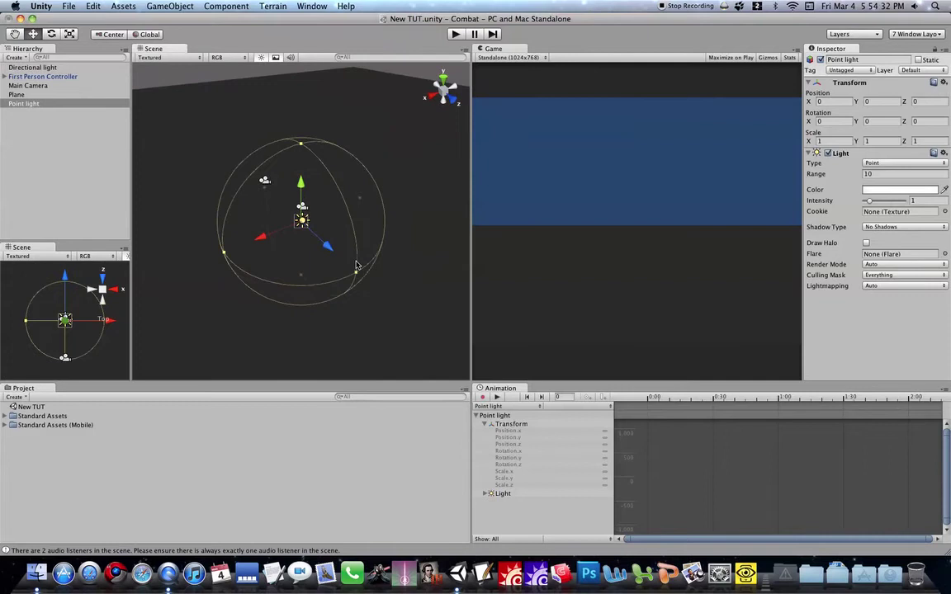
pyautogui.scroll(-3, 351, 263)
pyautogui.scroll(-2, 312, 246)
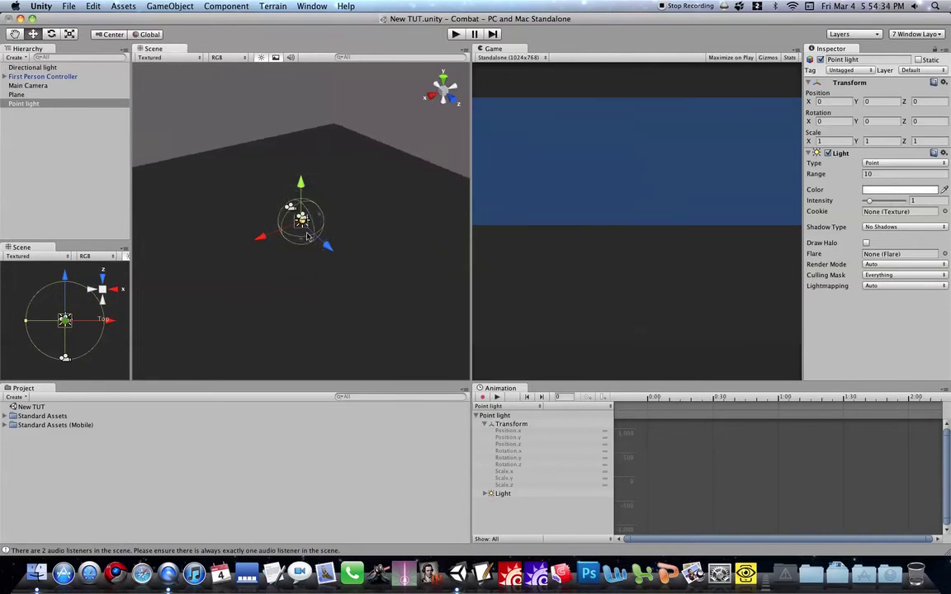
pyautogui.moveTo(304, 183); pyautogui.dragTo(304, 123)
pyautogui.scroll(-2, 309, 200)
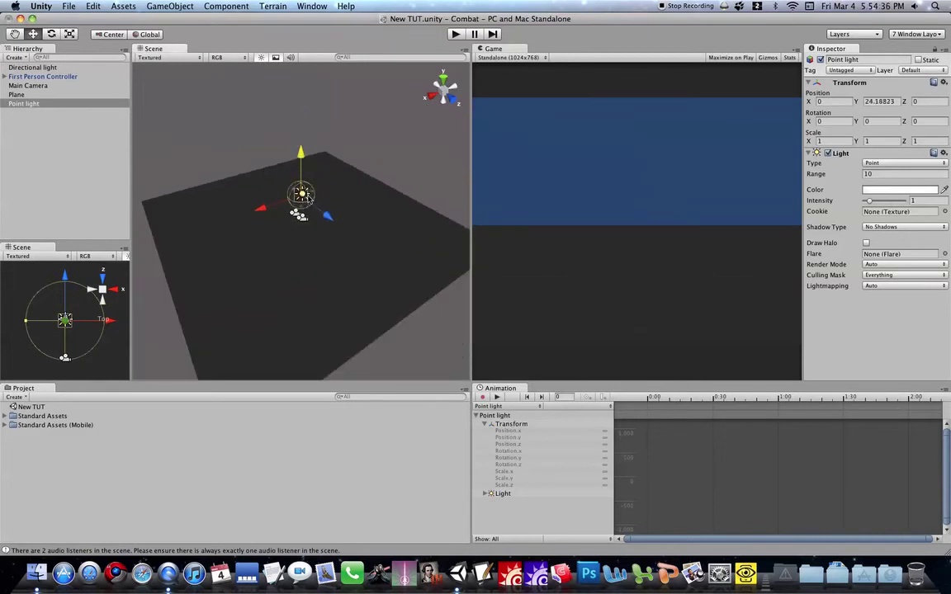
pyautogui.scroll(3, 278, 314)
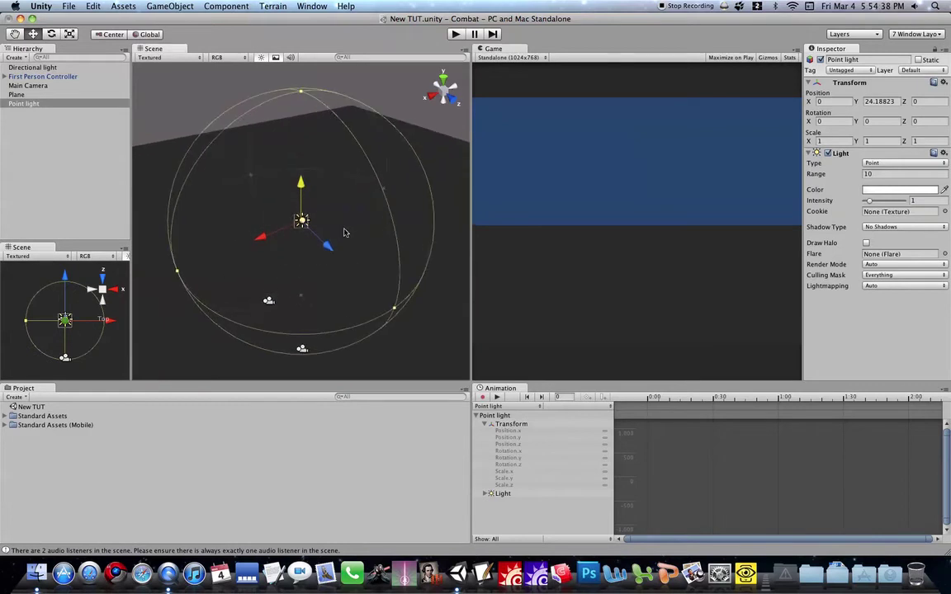
# - Widen the point light's Range to about 159 and lift it roughly 76 units high
pyautogui.moveTo(29, 320)
pyautogui.mouseDown()
pyautogui.moveTo(0, 343)
pyautogui.moveTo(0, 321)
pyautogui.mouseUp()
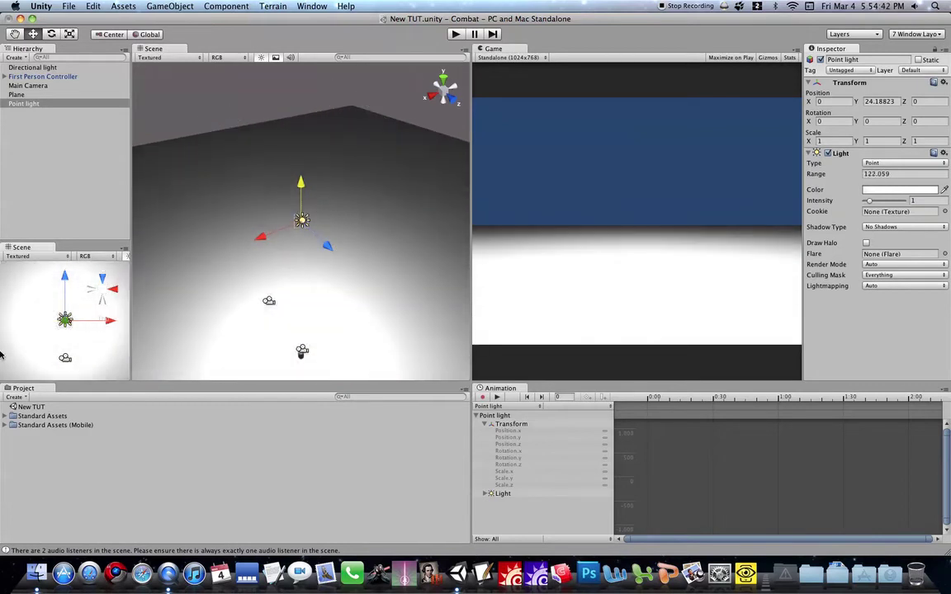
pyautogui.scroll(-3, 308, 174)
pyautogui.moveTo(308, 174); pyautogui.dragTo(307, 146)
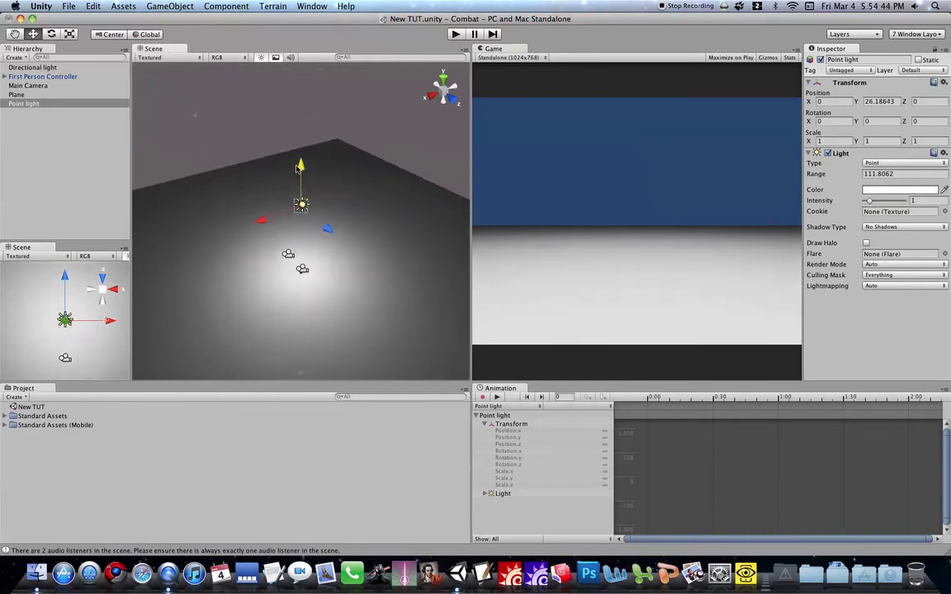
pyautogui.scroll(-2, 255, 225)
pyautogui.scroll(-3, 254, 225)
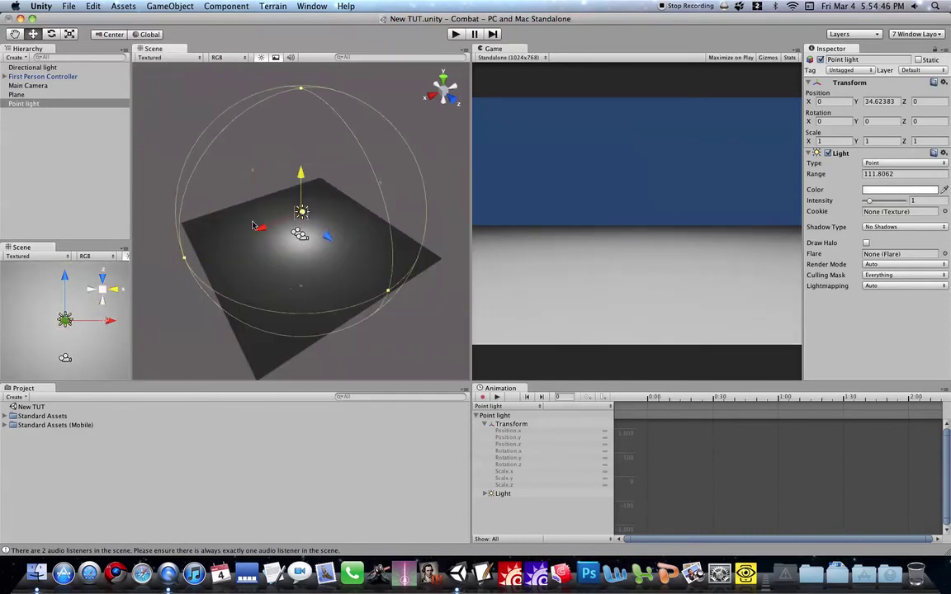
pyautogui.click(419, 272)
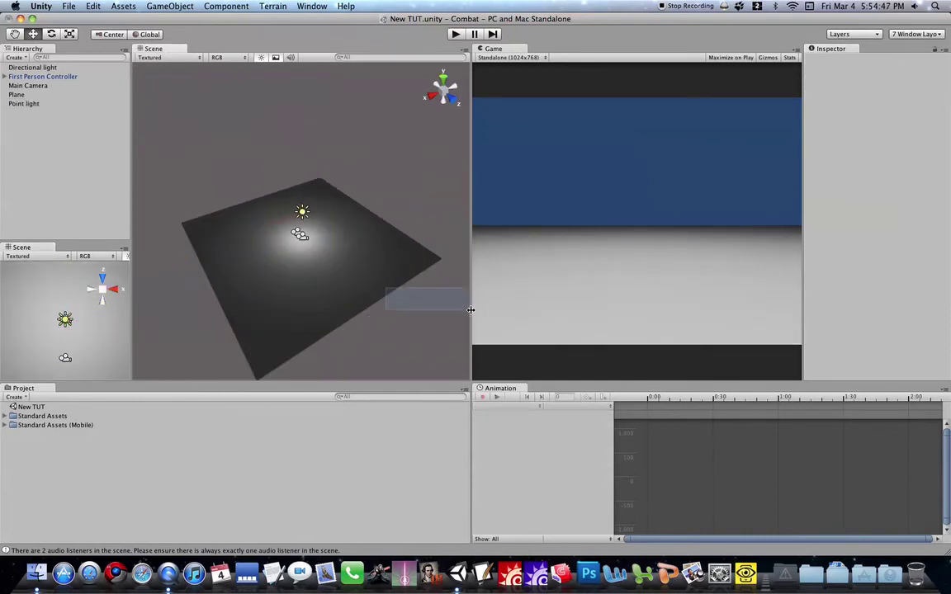
pyautogui.click(302, 213)
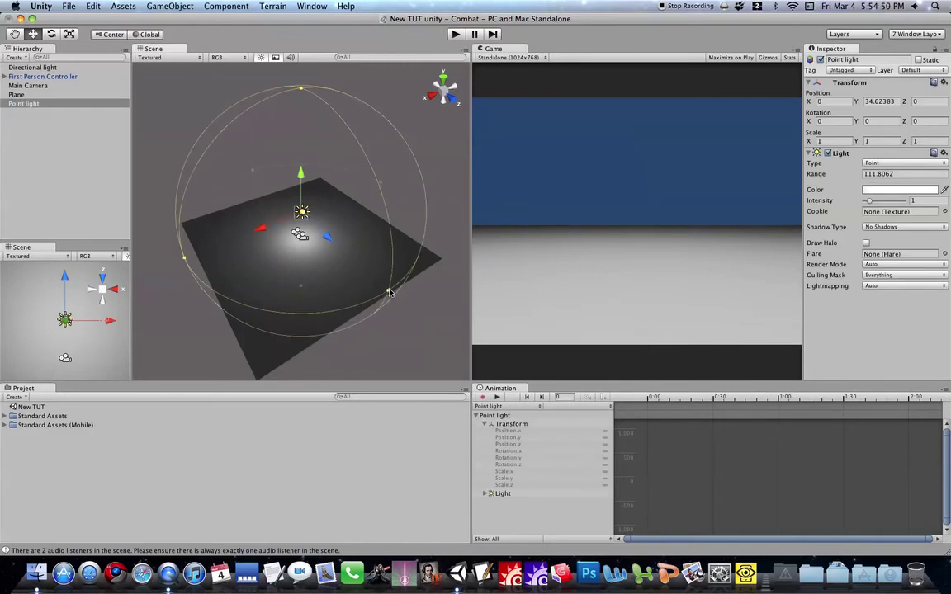
pyautogui.moveTo(387, 290); pyautogui.dragTo(451, 347)
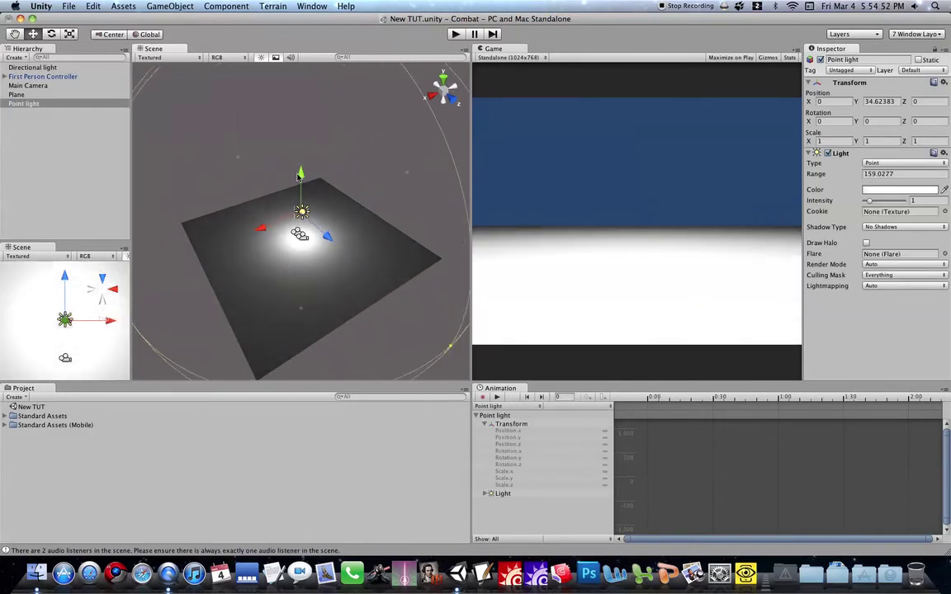
pyautogui.moveTo(298, 175); pyautogui.dragTo(288, 142)
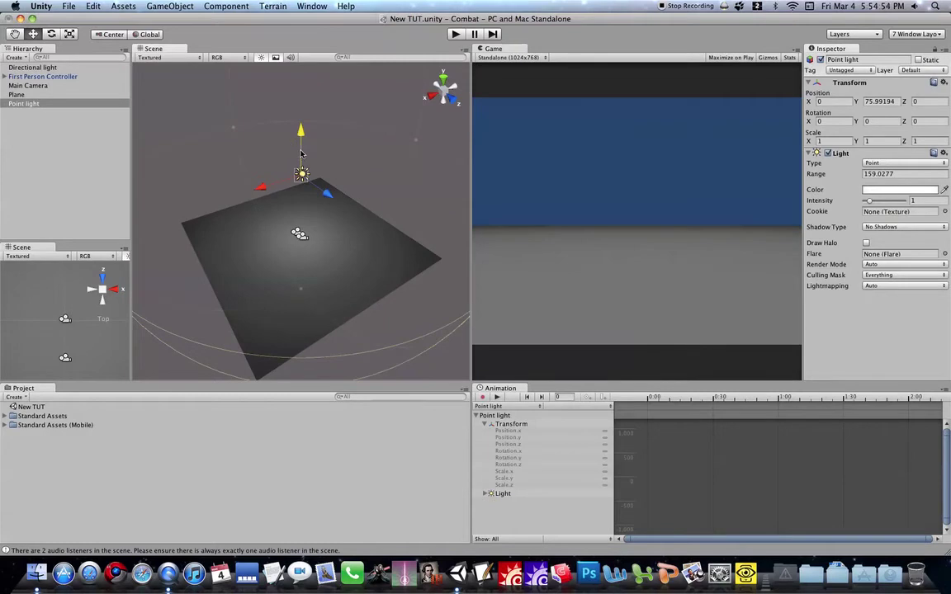
pyautogui.scroll(3, 281, 235)
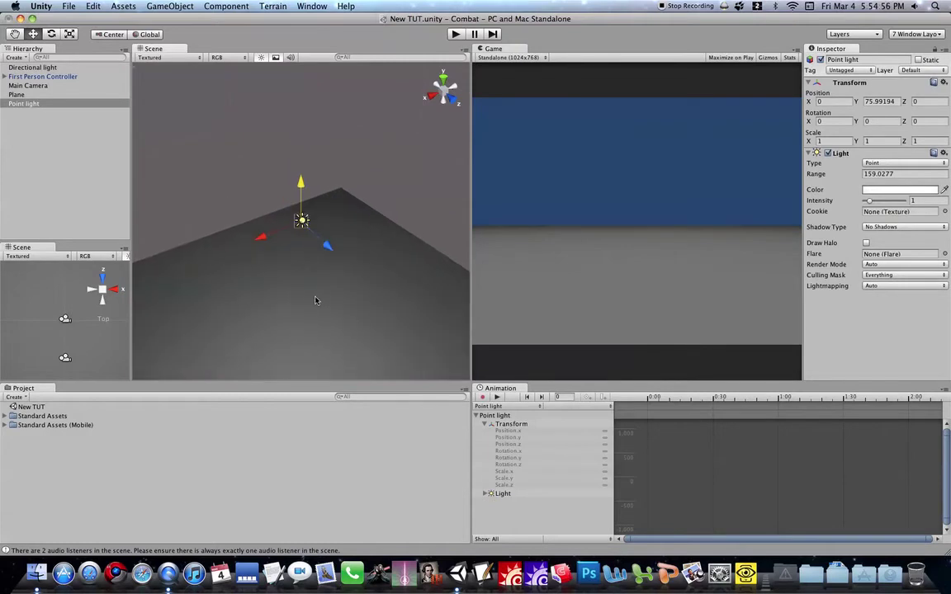
# - Frame the Plane and expand Standard Assets to show Skyboxes, Particles, Water and Terrain Assets
pyautogui.click(315, 299)
pyautogui.press('f')
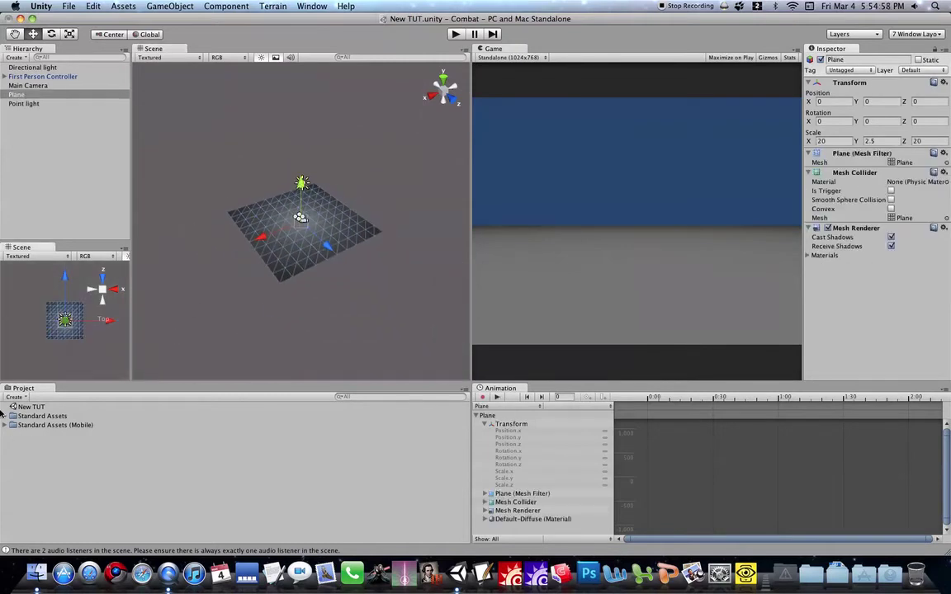
pyautogui.click(4, 417)
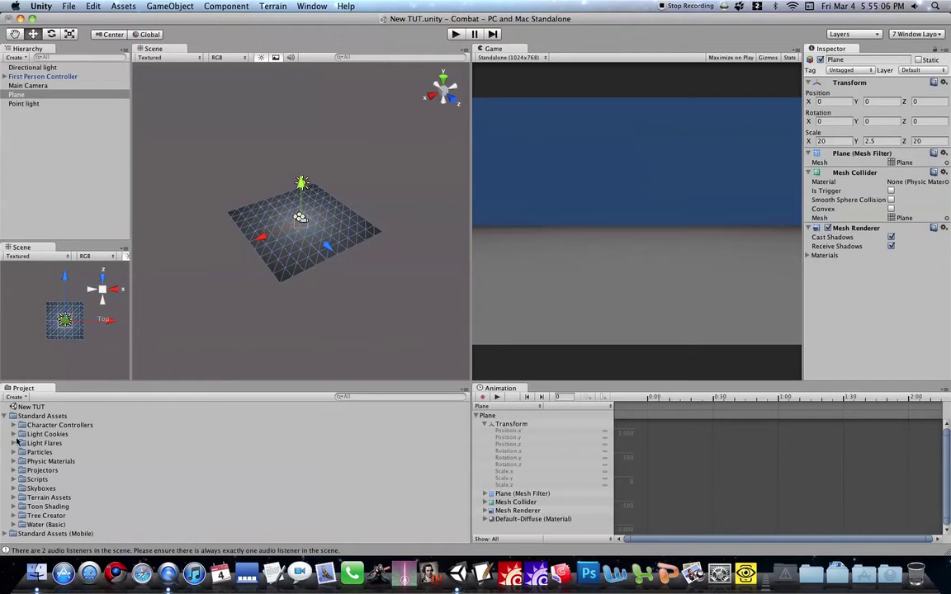
# - Add a cube beside the capsule and raise it slightly above the plane
pyautogui.scroll(3, 260, 223)
pyautogui.scroll(3, 256, 225)
pyautogui.scroll(3, 251, 227)
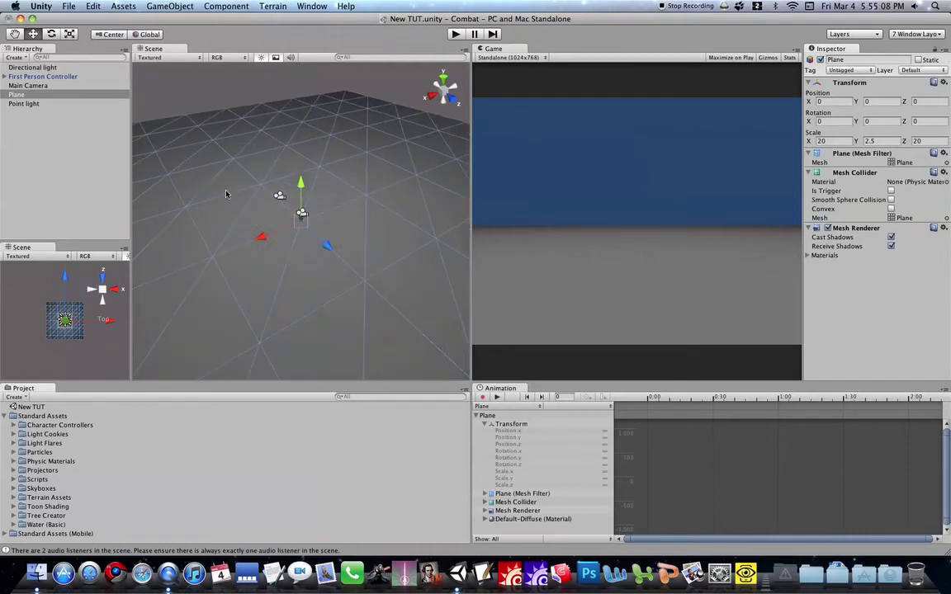
pyautogui.scroll(3, 248, 231)
pyautogui.scroll(3, 249, 231)
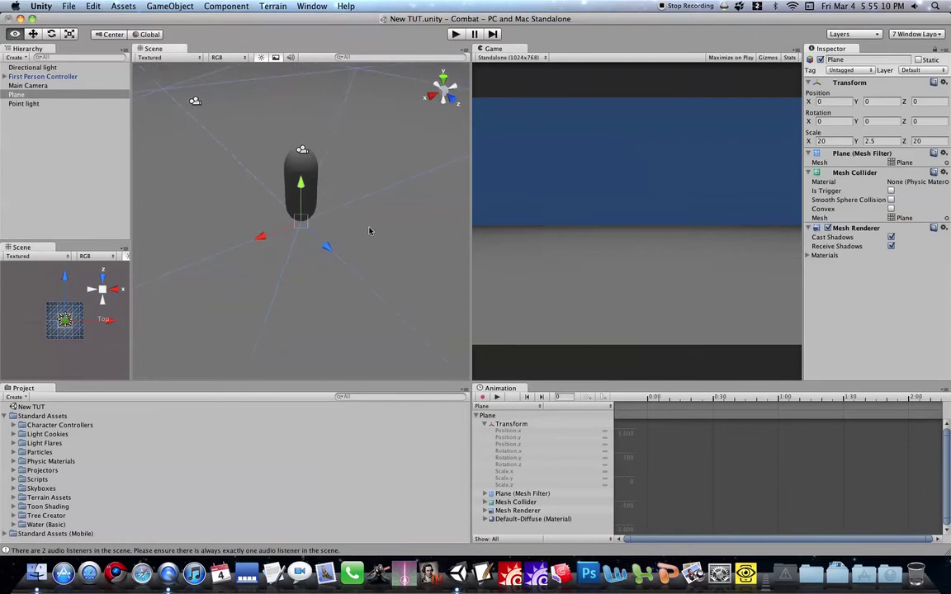
pyautogui.moveTo(369, 233)
pyautogui.keyDown('alt'); pyautogui.mouseDown()
pyautogui.moveTo(1, 160)
pyautogui.moveTo(312, 13)
pyautogui.mouseUp(); pyautogui.keyUp('alt')
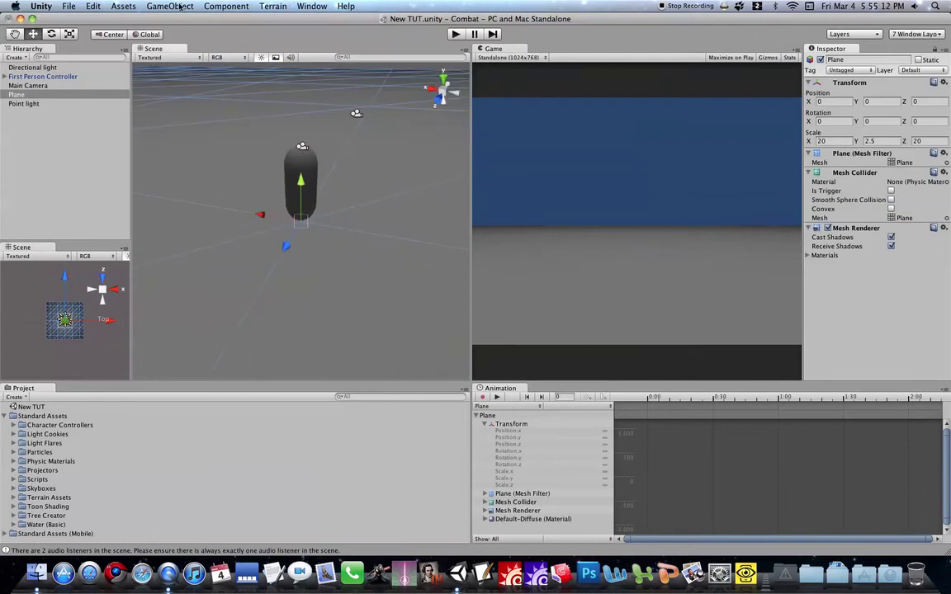
pyautogui.click(179, 6)
pyautogui.moveTo(178, 30)
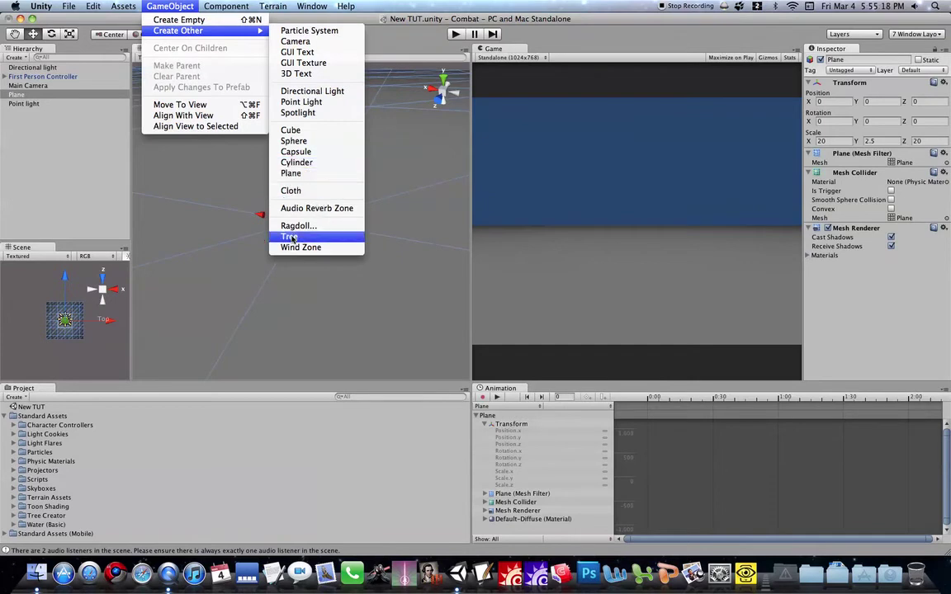
pyautogui.click(325, 132)
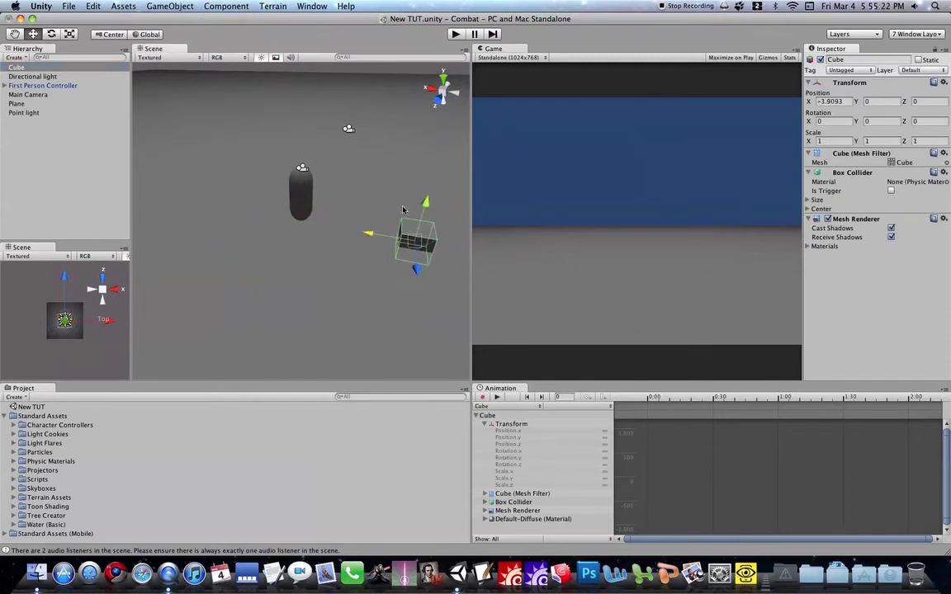
pyautogui.moveTo(422, 210); pyautogui.dragTo(422, 171)
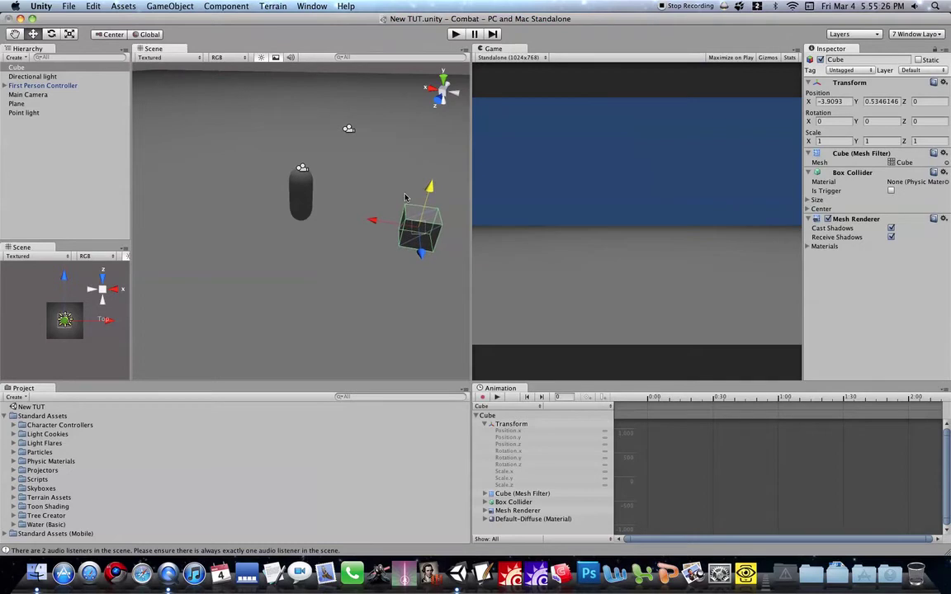
# - Create a New Material on the cube and set its Main Color to red
pyautogui.click(5, 416)
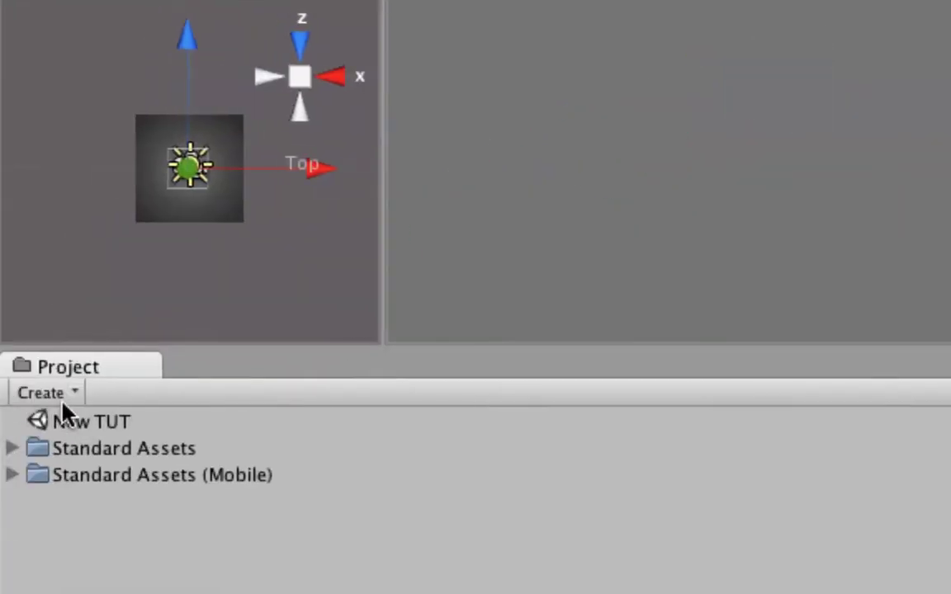
pyautogui.click(21, 397)
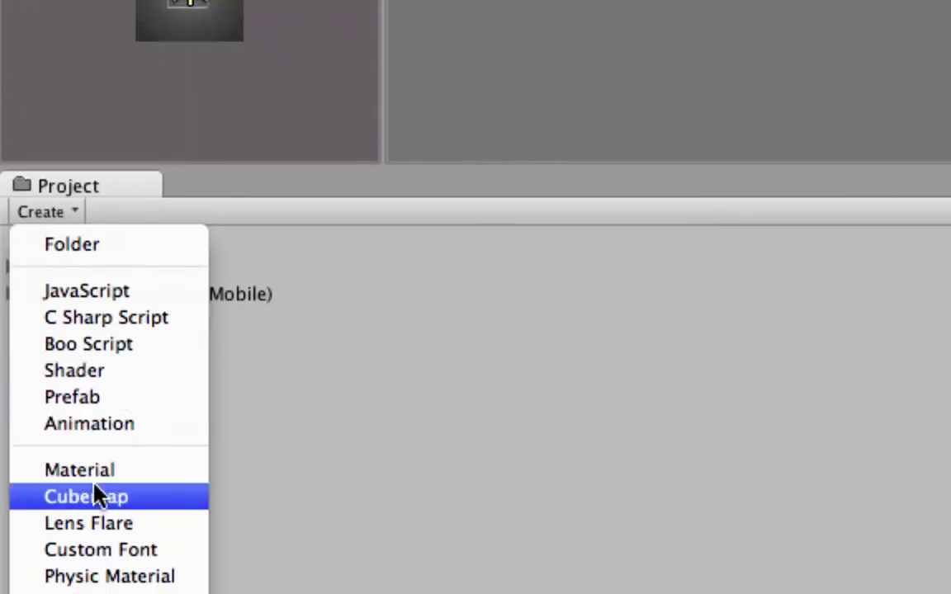
pyautogui.click(115, 469)
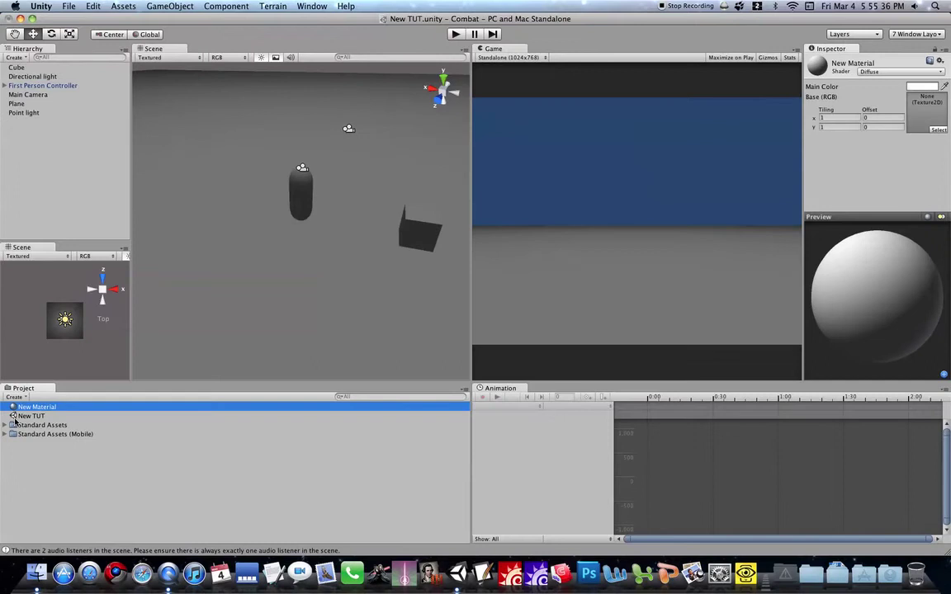
pyautogui.click(424, 232)
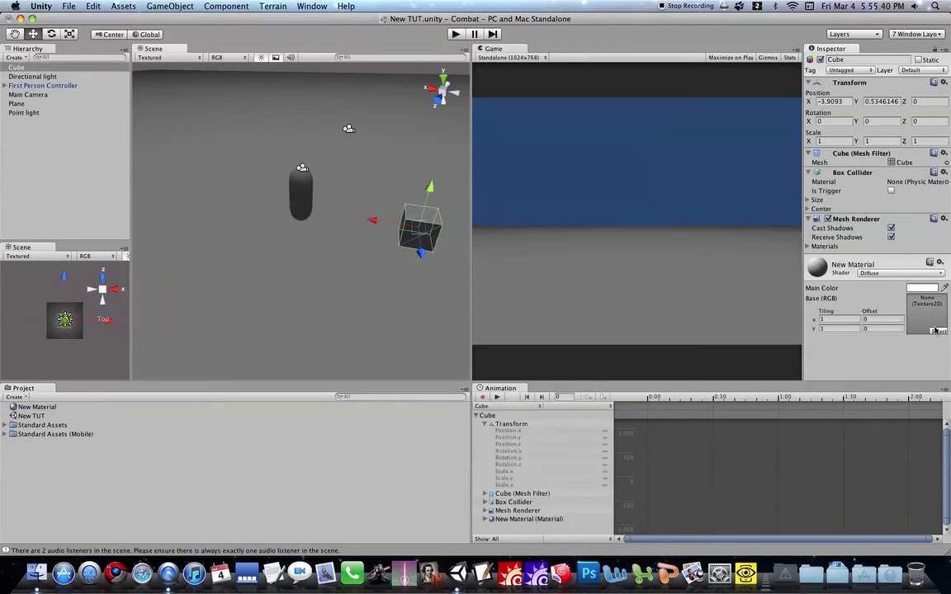
pyautogui.click(924, 289)
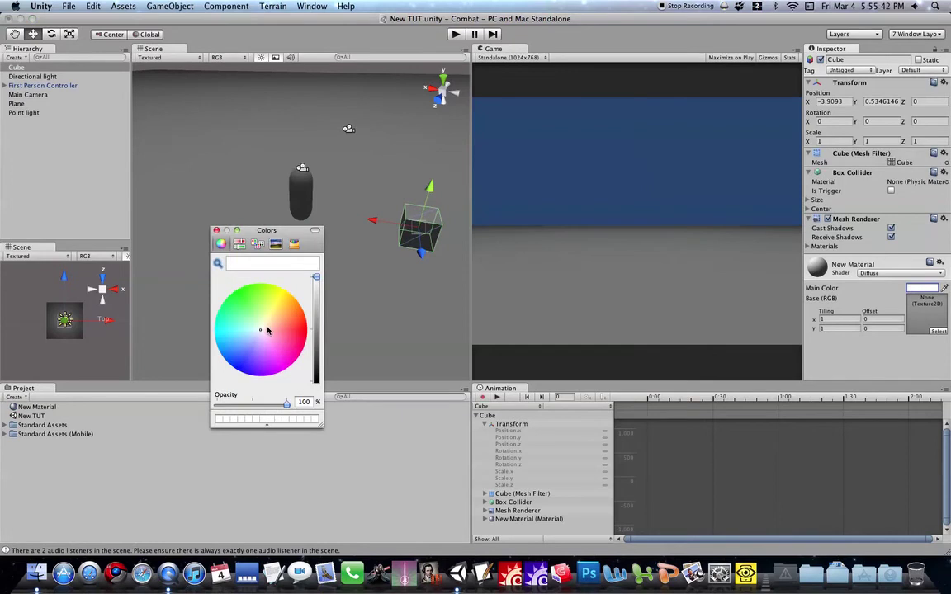
pyautogui.click(303, 332)
pyautogui.click(216, 230)
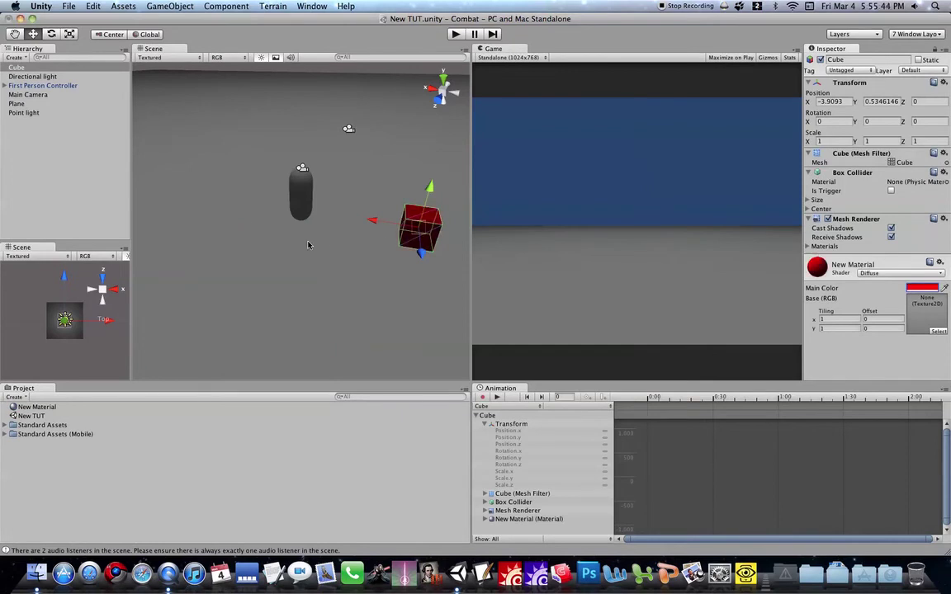
# - Play the scene and walk the player toward, away from and around the red cube
pyautogui.click(454, 34)
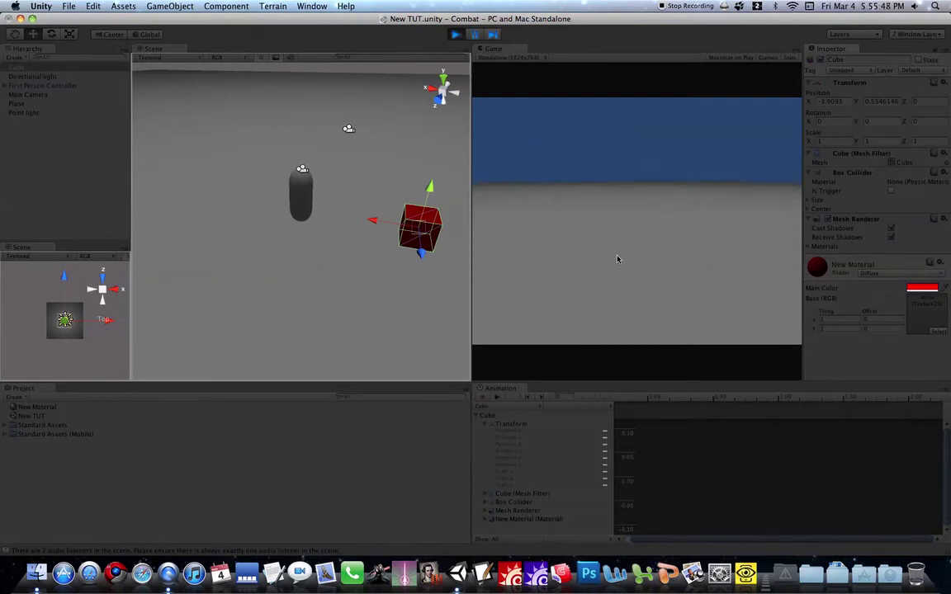
pyautogui.press('w')
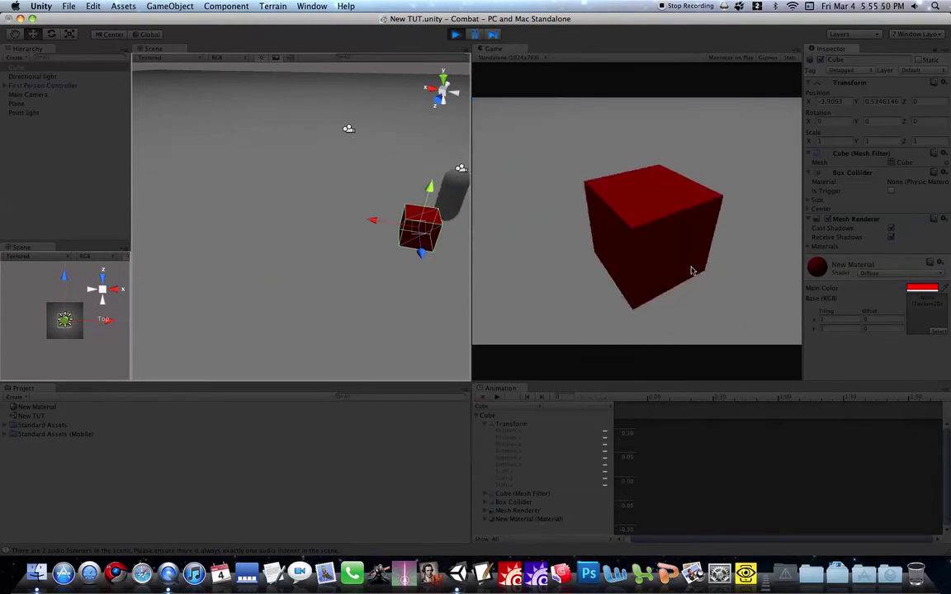
pyautogui.press('s')
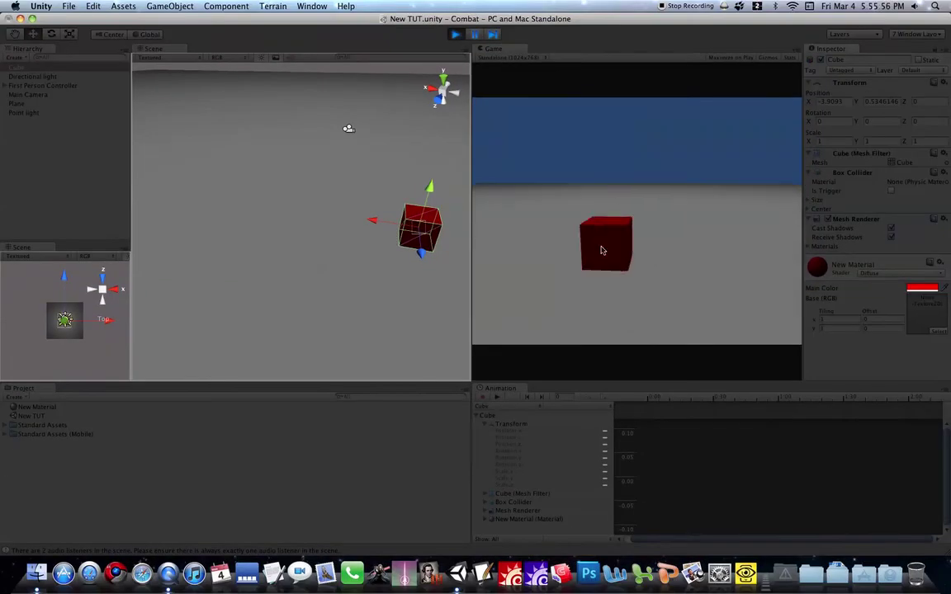
pyautogui.press('w')
pyautogui.press('d')
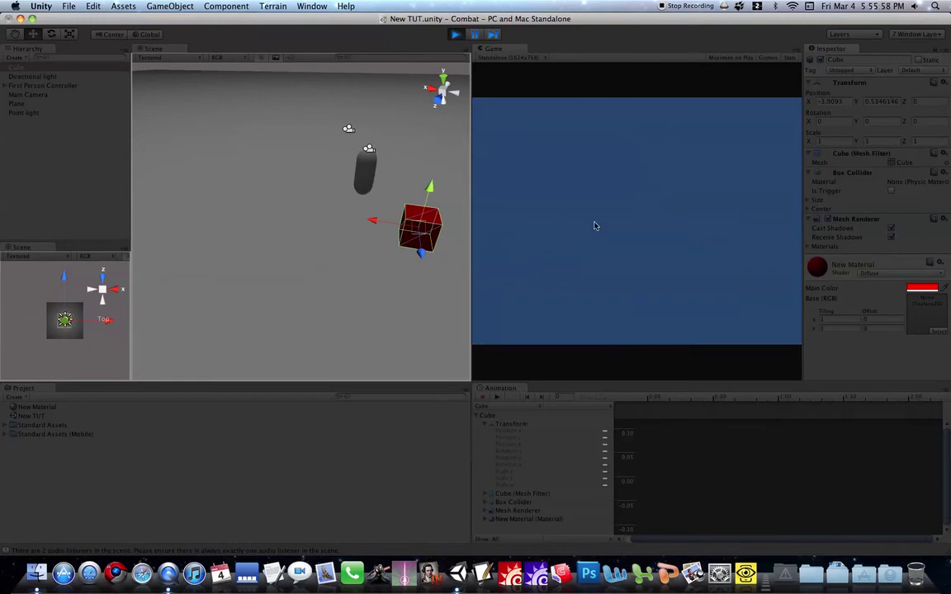
# - Walk the first-person player around the red cube with WASD, mouse-look and a jump
pyautogui.click(368, 150)
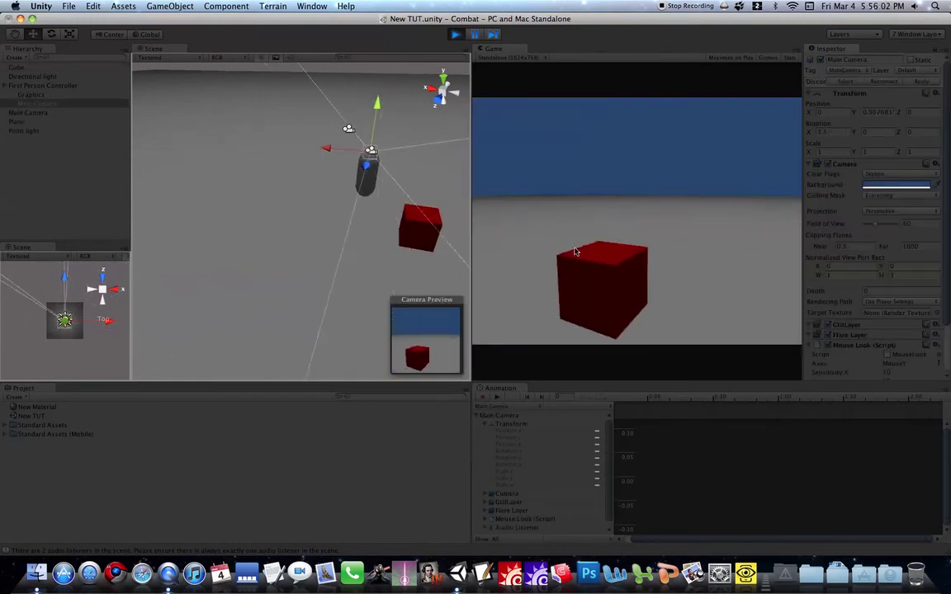
pyautogui.press('w')
pyautogui.press('s')
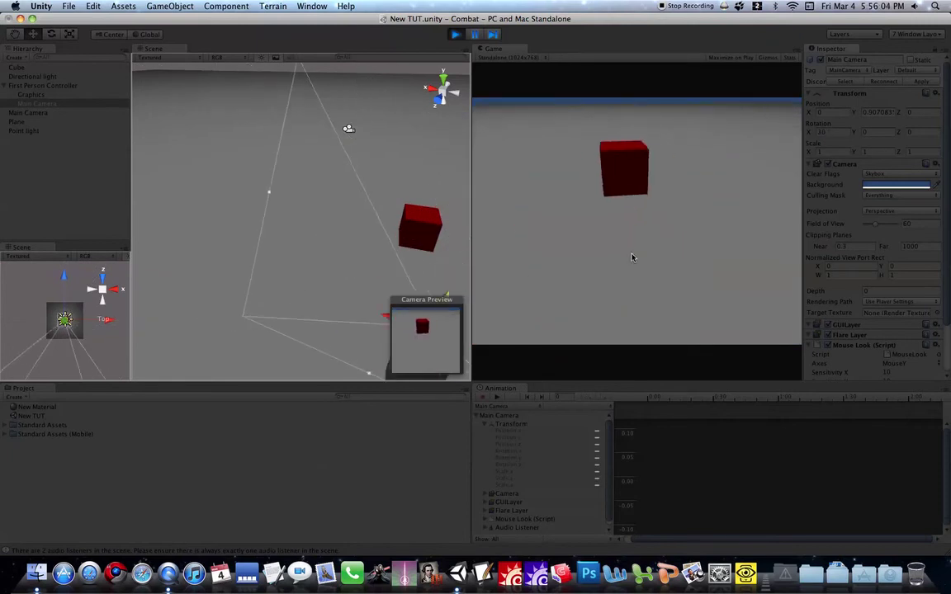
pyautogui.press('w')
pyautogui.press('s')
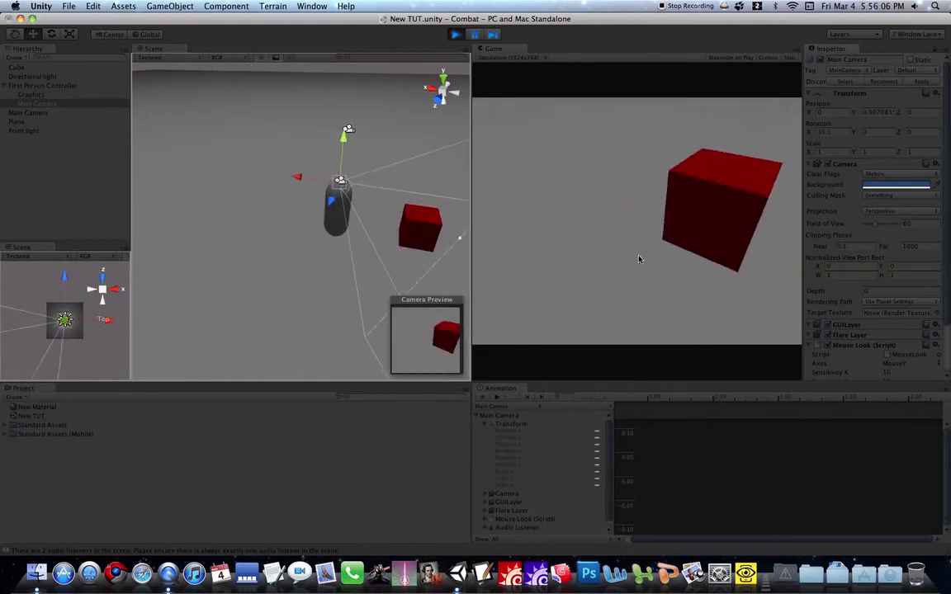
pyautogui.press('s')
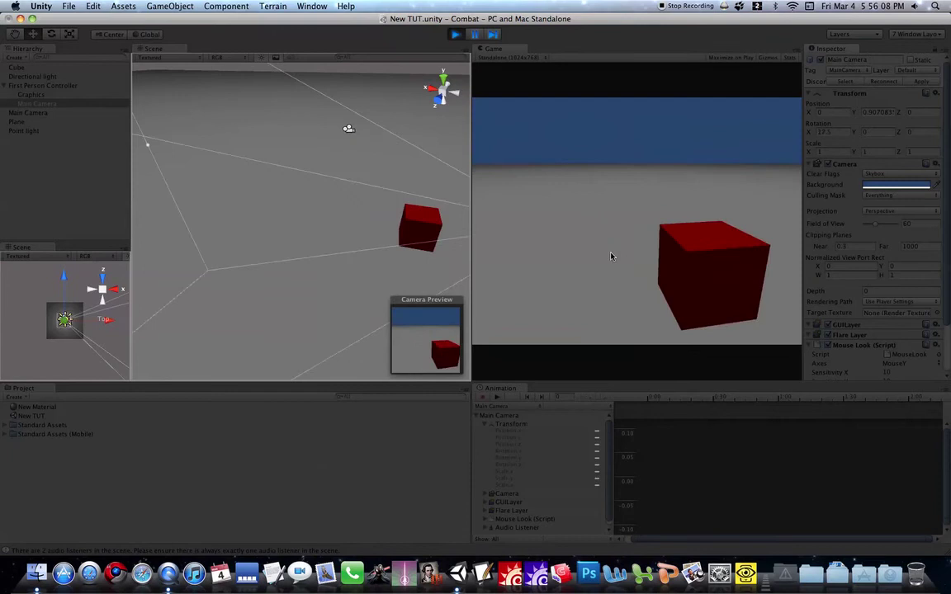
pyautogui.press('s')
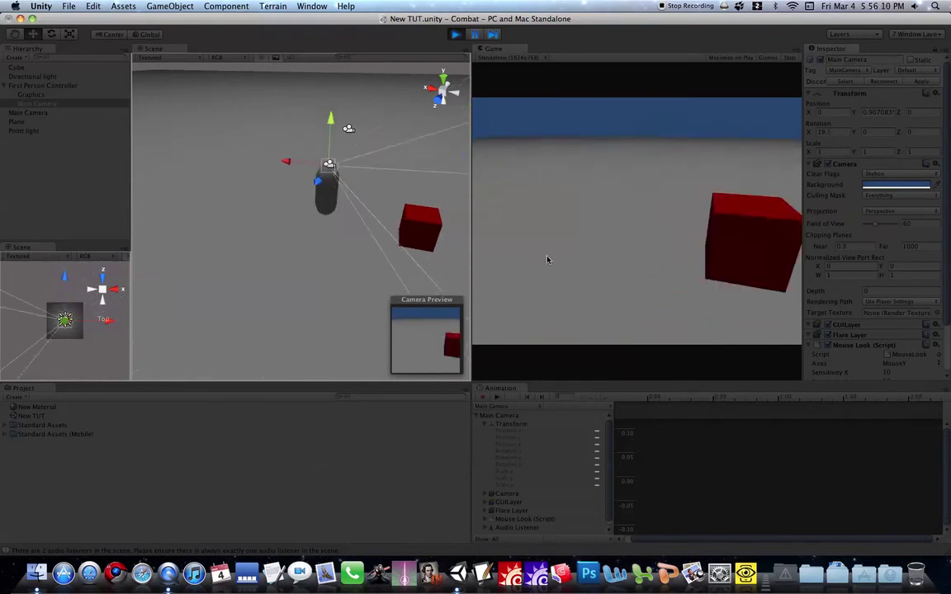
pyautogui.press('w')
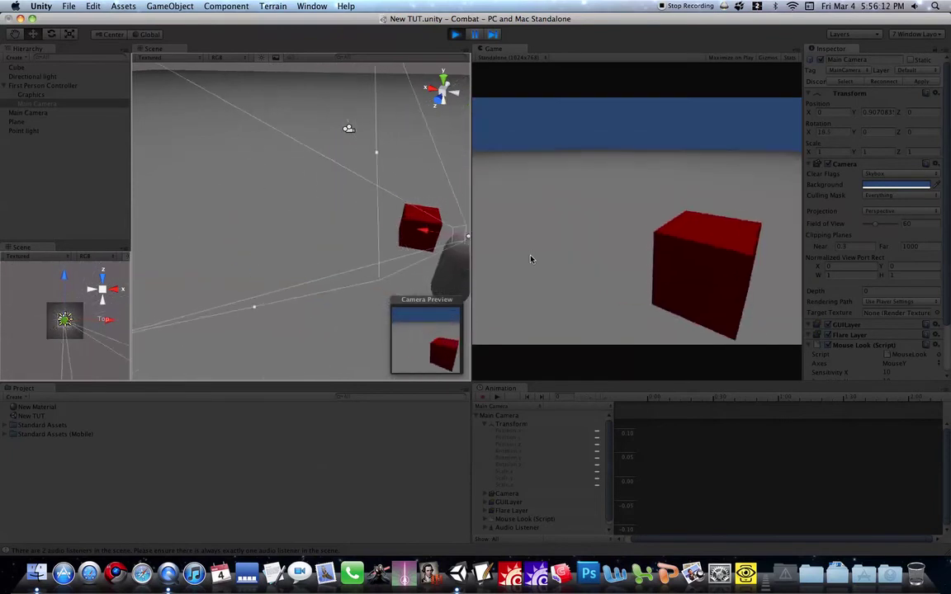
pyautogui.press('s')
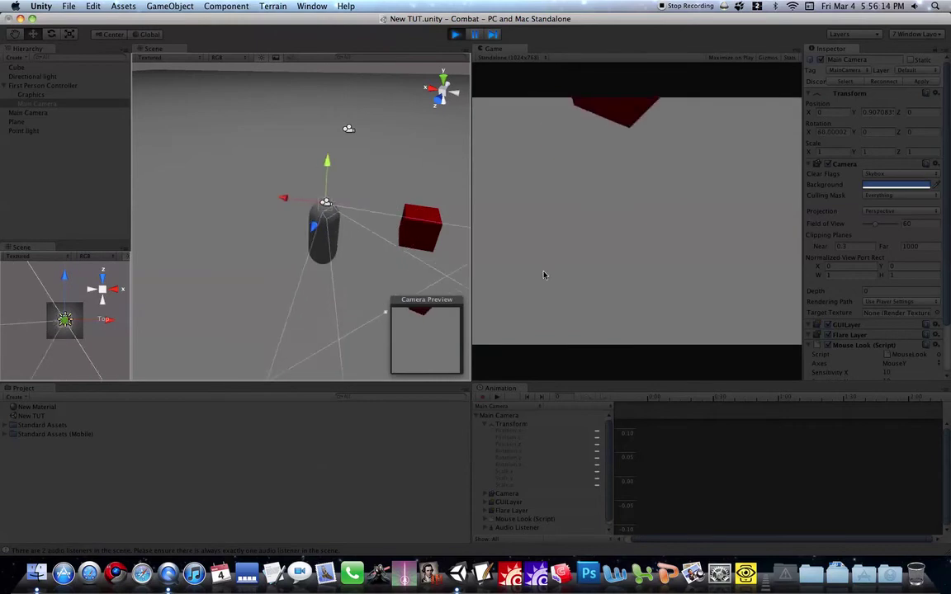
pyautogui.press('a')
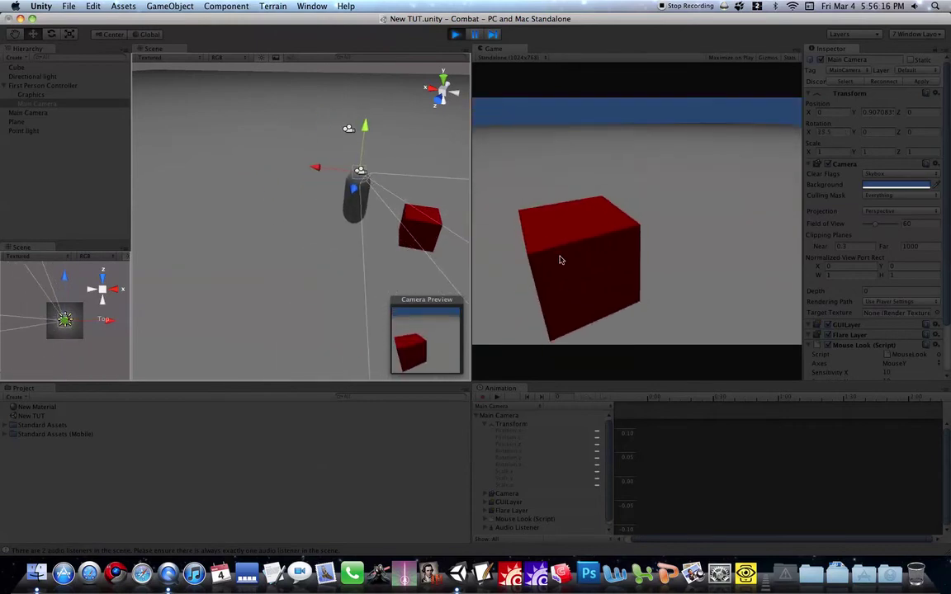
pyautogui.press('w')
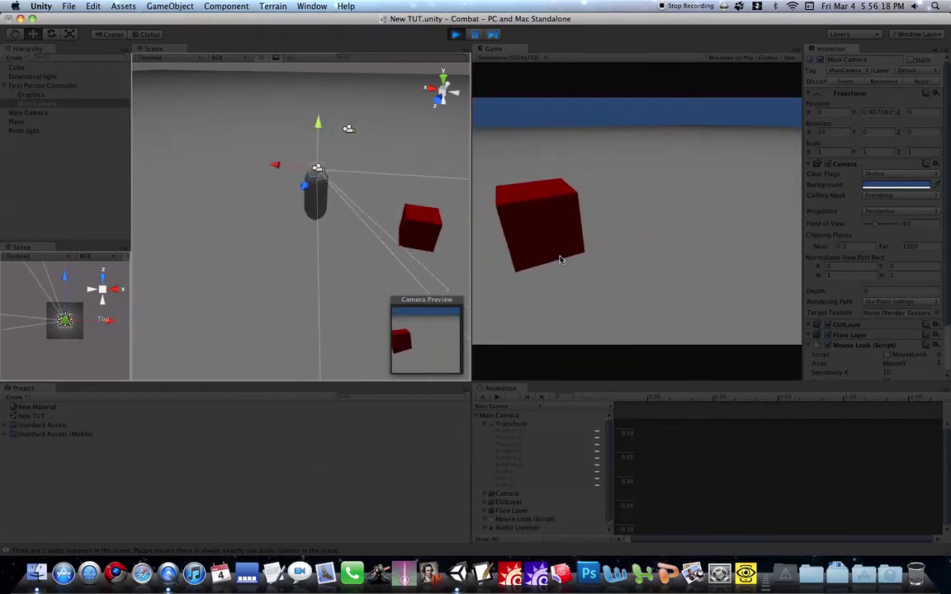
pyautogui.press('w')
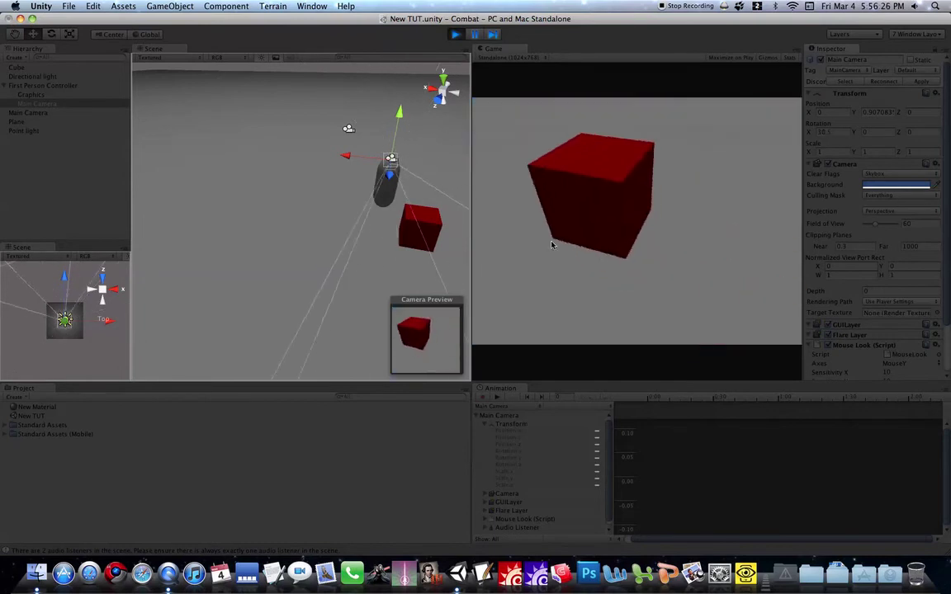
pyautogui.press('w')
pyautogui.press('w')
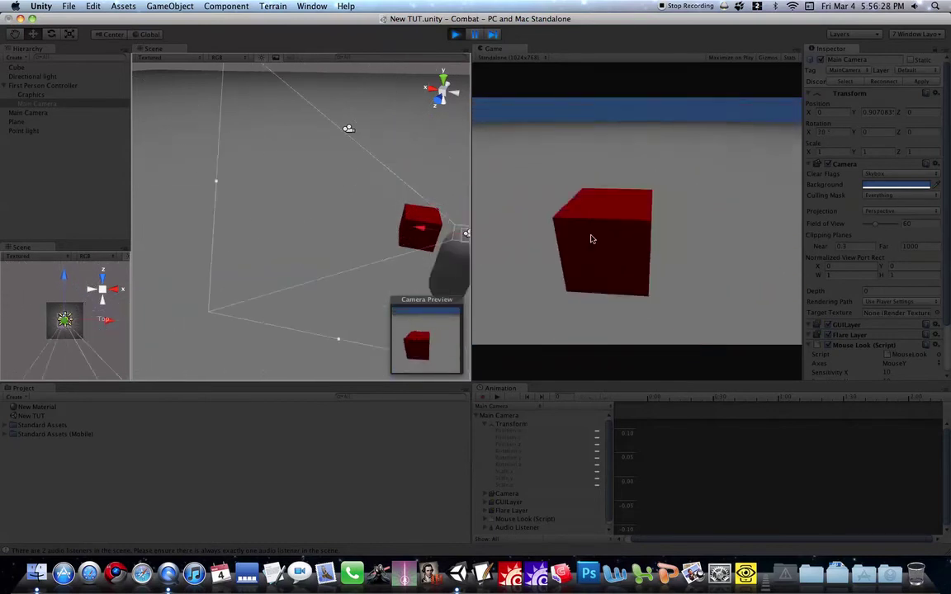
pyautogui.press('w')
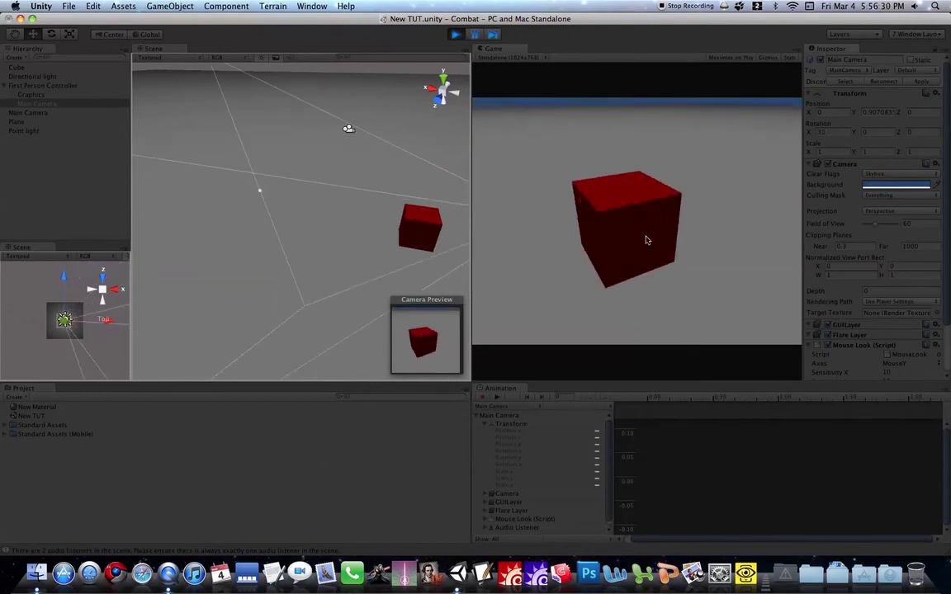
pyautogui.press('s')
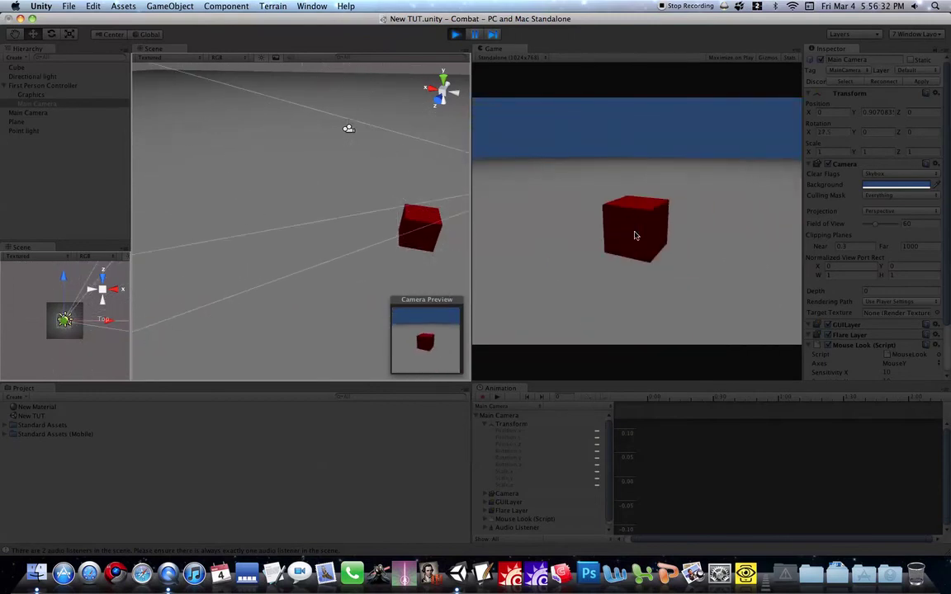
pyautogui.press('w')
pyautogui.press('s')
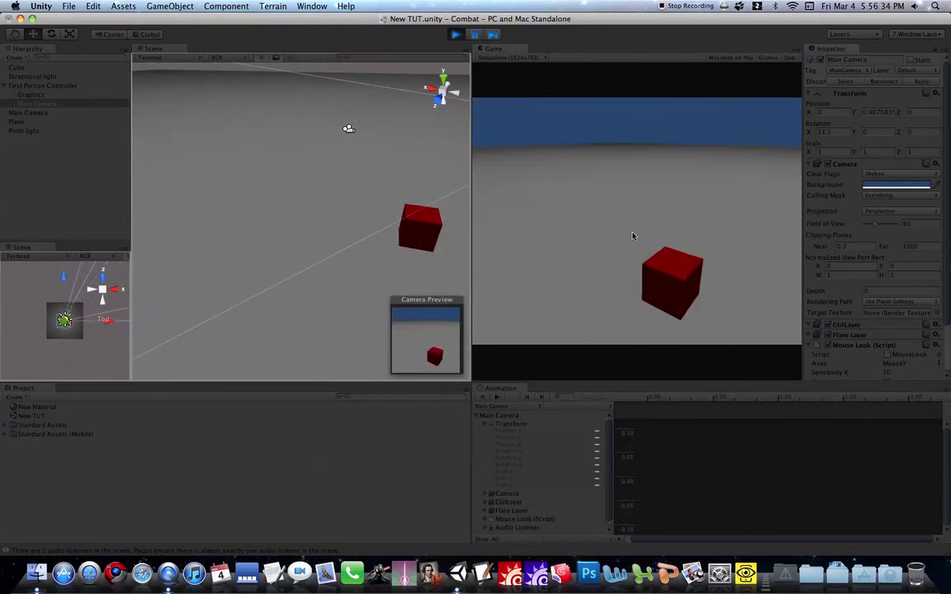
pyautogui.press('space')
pyautogui.press('space')
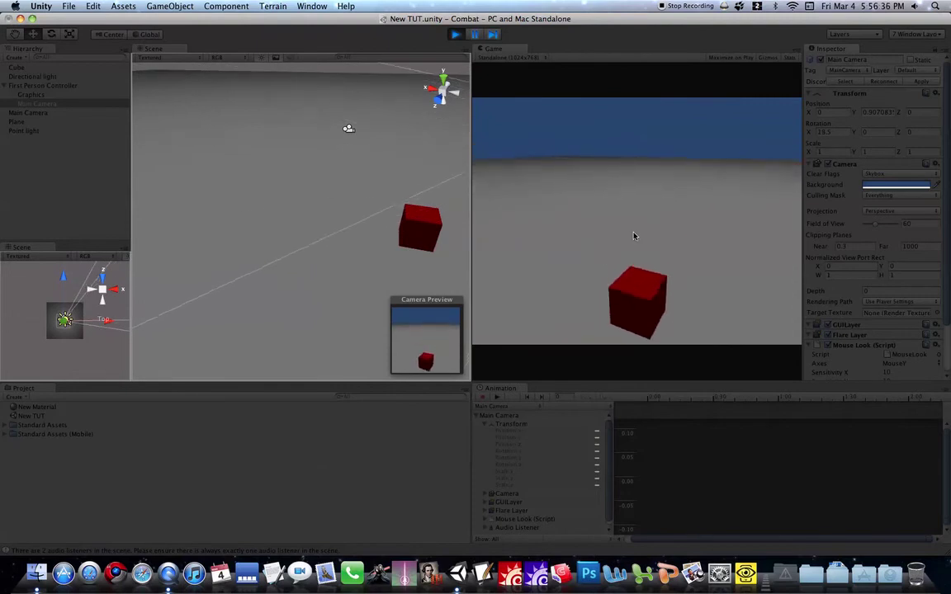
pyautogui.press('w')
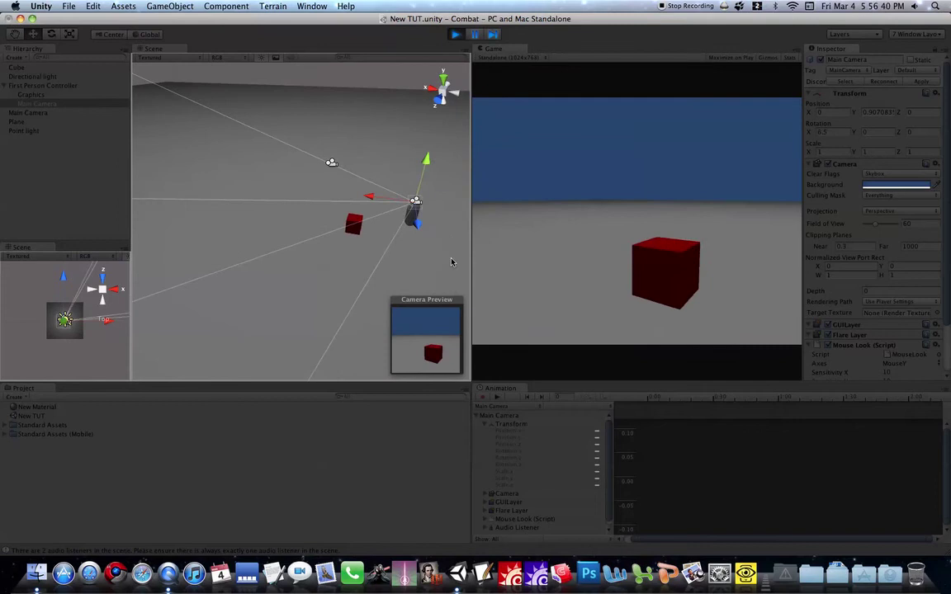
pyautogui.press('w')
pyautogui.press('s')
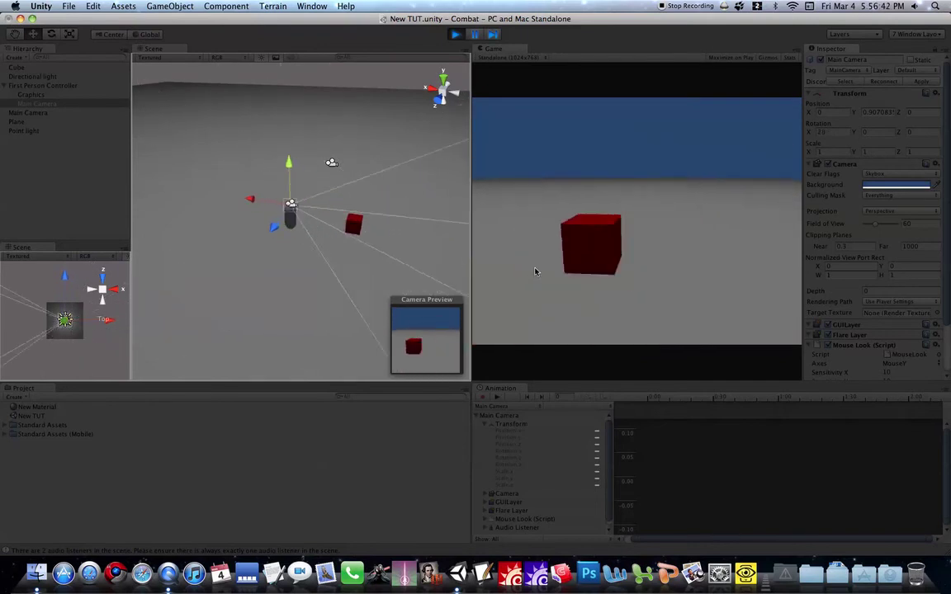
pyautogui.press('w')
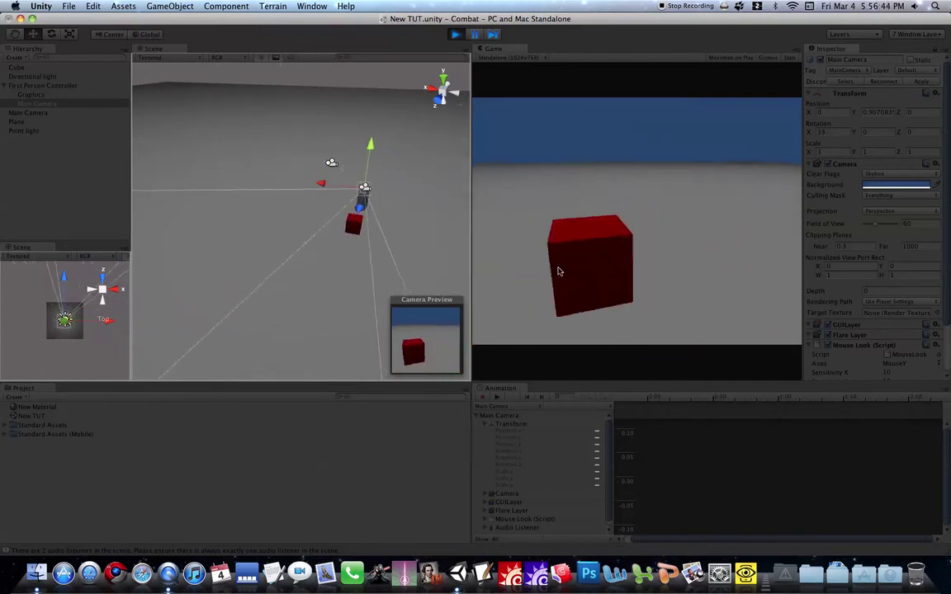
pyautogui.press('s')
pyautogui.press('w')
pyautogui.press('s')
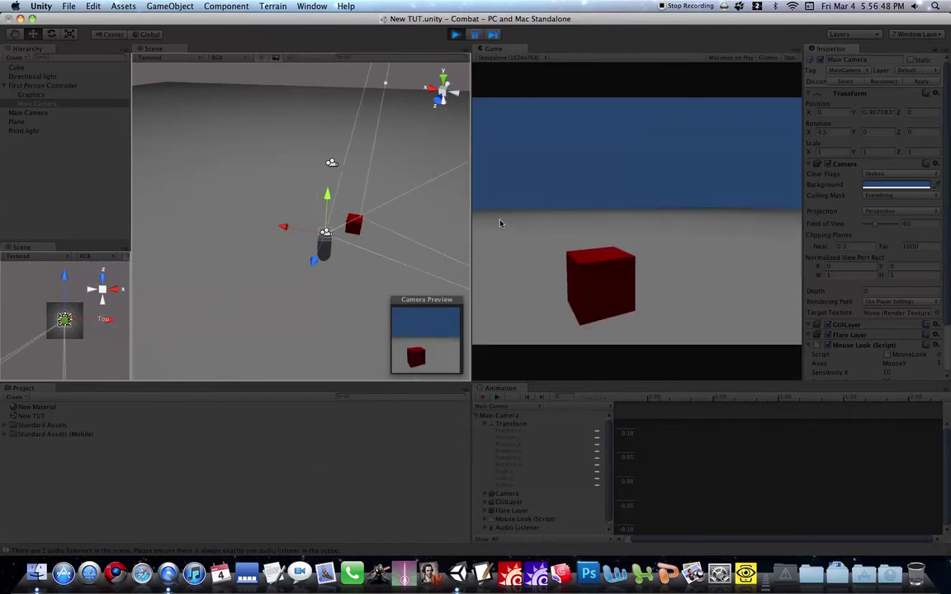
pyautogui.press('w')
pyautogui.press('w')
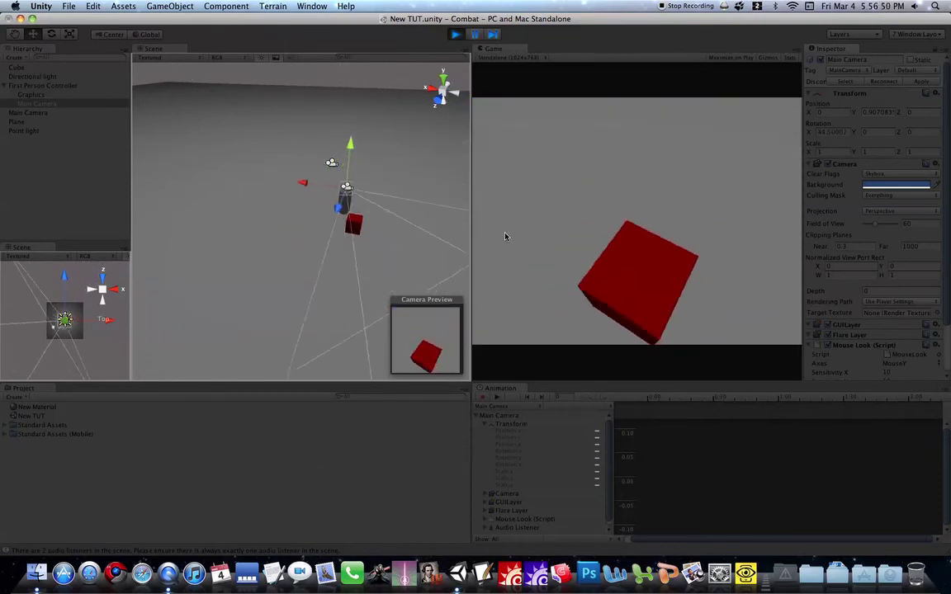
pyautogui.press('s')
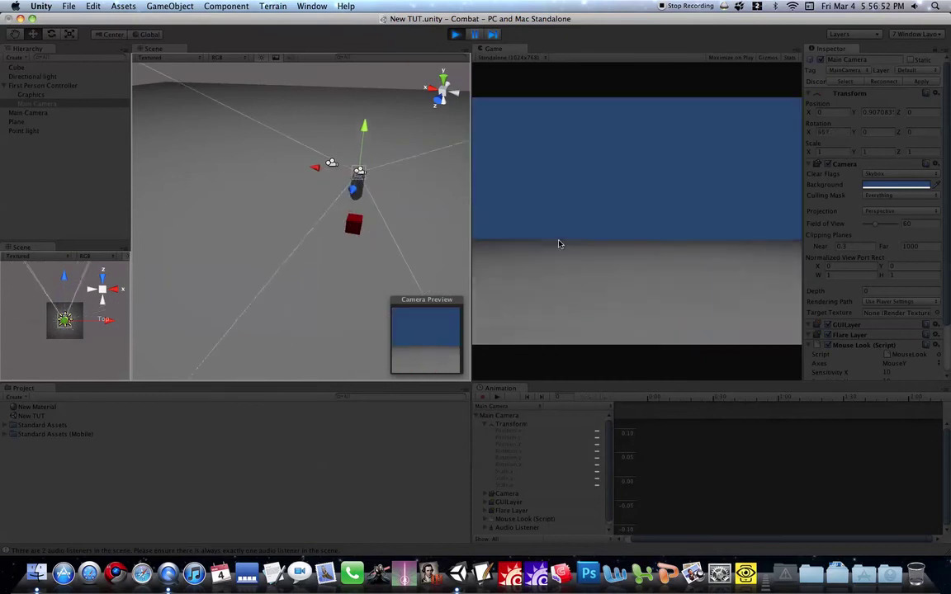
pyautogui.press('w')
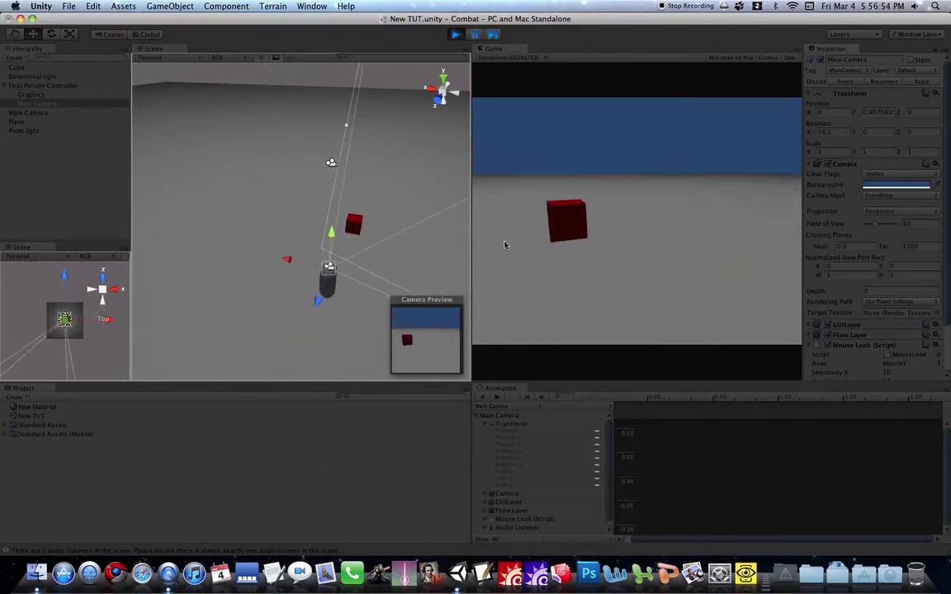
pyautogui.press('s')
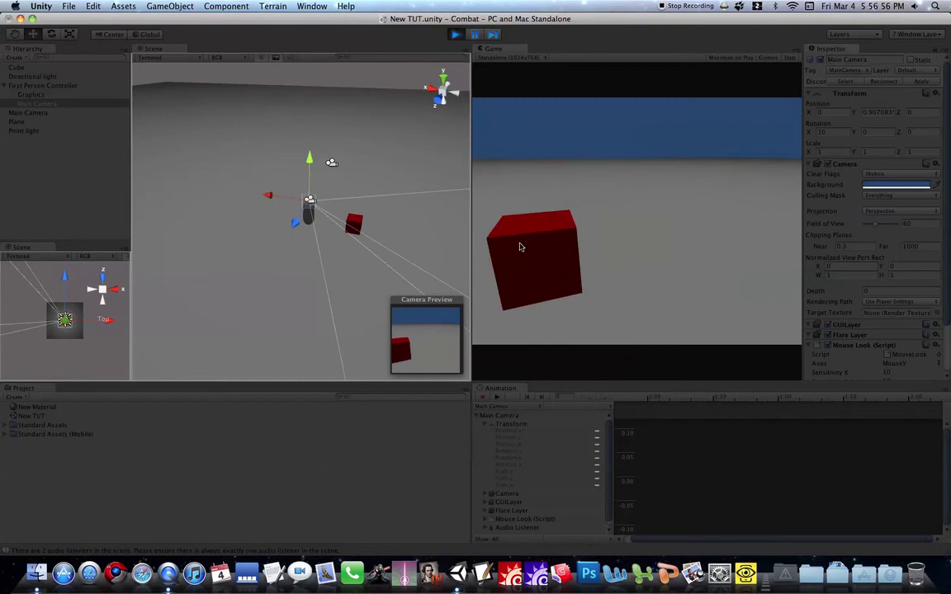
# - Stop the game and orbit the Scene view to a high view over the player capsule
pyautogui.click(455, 36)
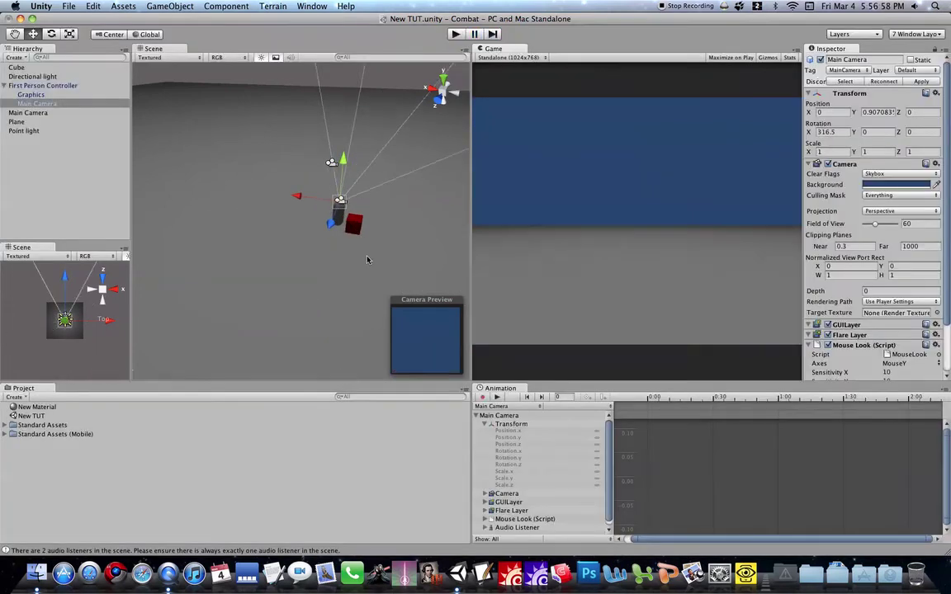
pyautogui.scroll(5, 314, 255)
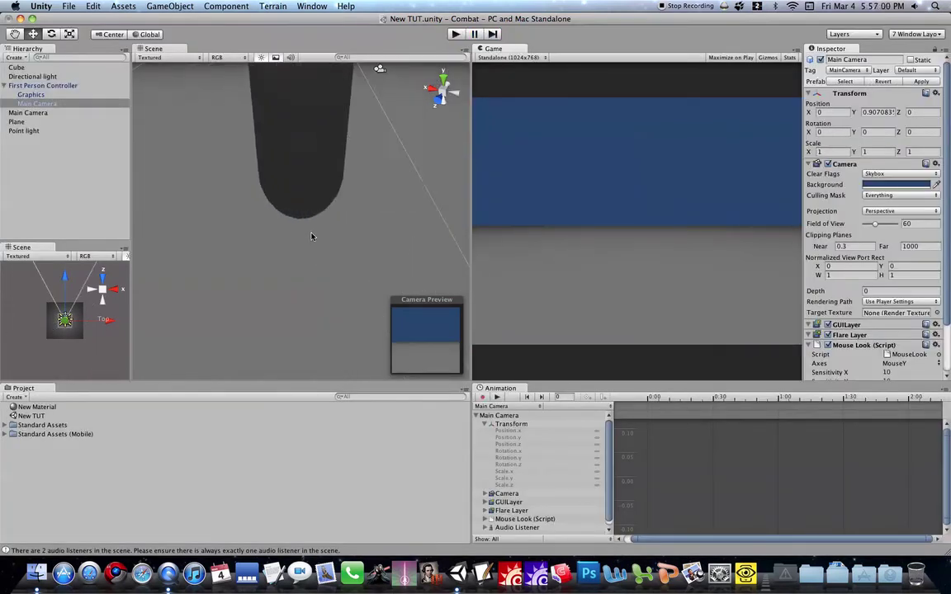
pyautogui.scroll(-3, 313, 233)
pyautogui.moveTo(303, 182)
pyautogui.keyDown('alt'); pyautogui.mouseDown()
pyautogui.moveTo(461, 138)
pyautogui.moveTo(343, 185)
pyautogui.mouseUp(); pyautogui.keyUp('alt')
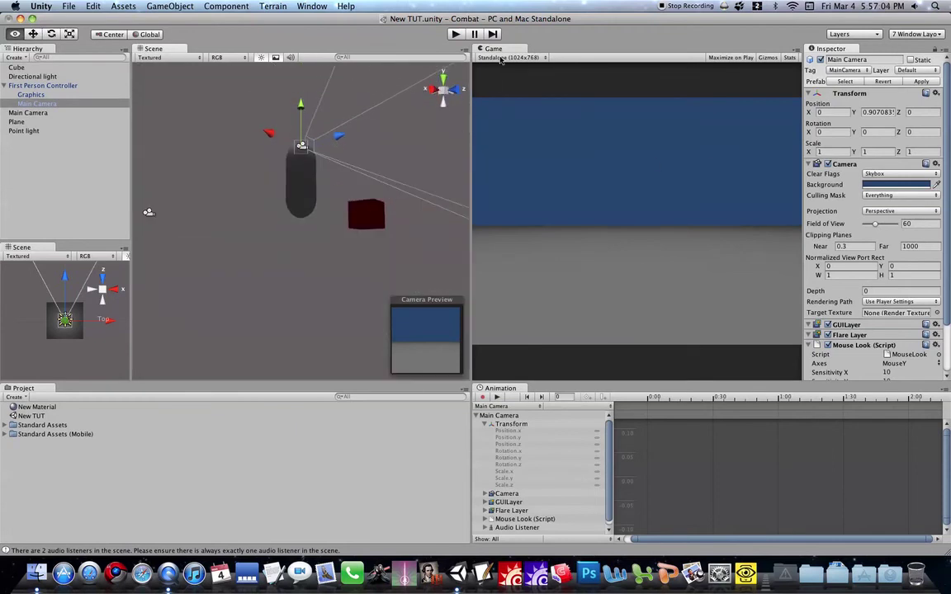
pyautogui.scroll(-3, 344, 184)
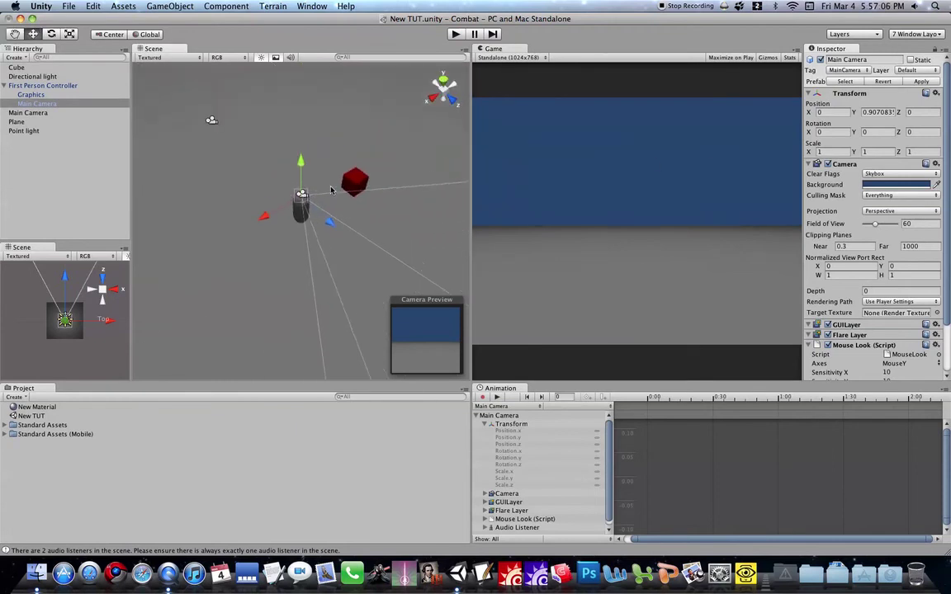
pyautogui.scroll(3, 327, 190)
pyautogui.scroll(1, 327, 191)
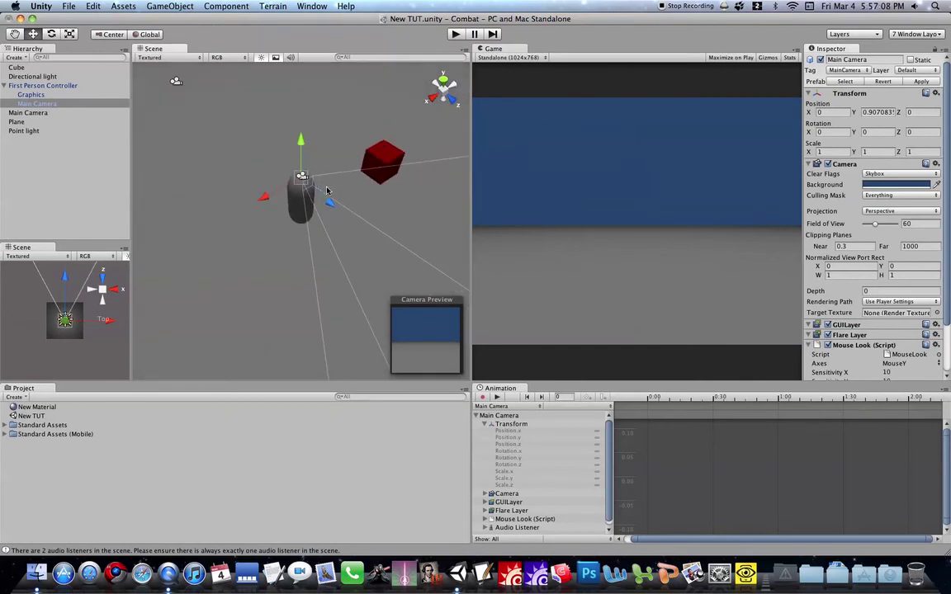
pyautogui.scroll(3, 321, 196)
pyautogui.scroll(2, 314, 203)
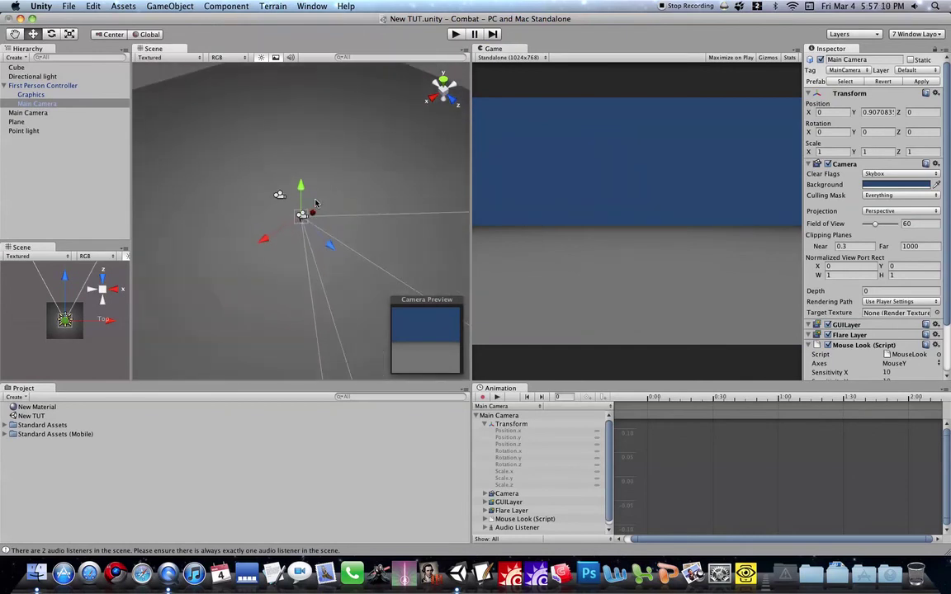
pyautogui.scroll(-2, 315, 203)
pyautogui.scroll(-1, 315, 203)
pyautogui.scroll(-2, 315, 203)
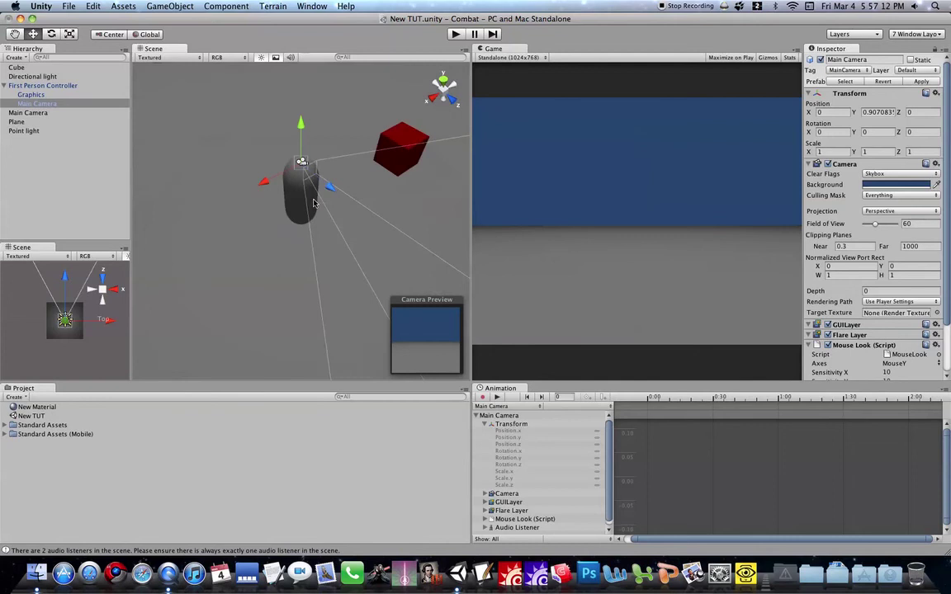
pyautogui.keyDown('alt'); pyautogui.moveTo(314, 203); pyautogui.dragTo(227, 153); pyautogui.keyUp('alt')
pyautogui.scroll(-3, 227, 153)
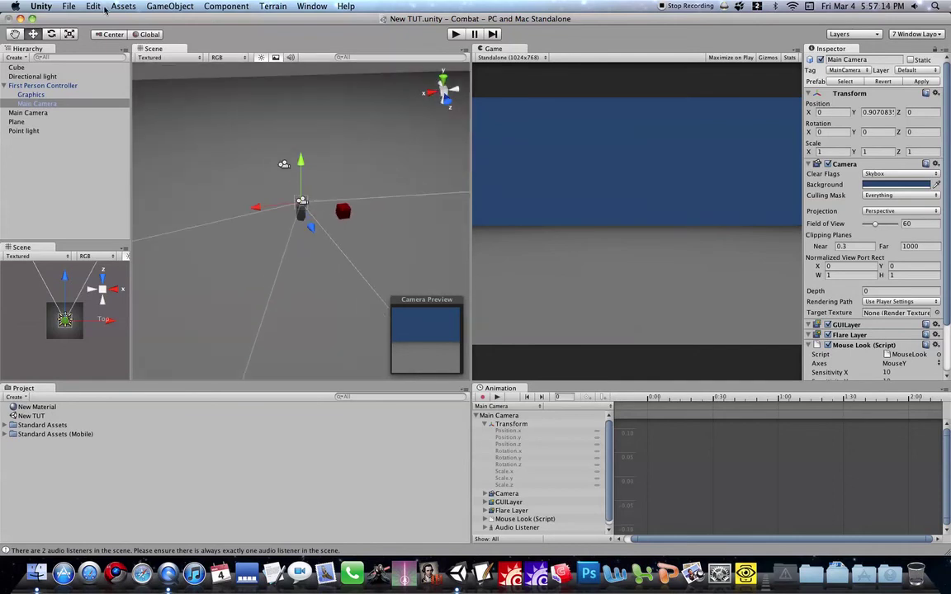
pyautogui.click(66, 6)
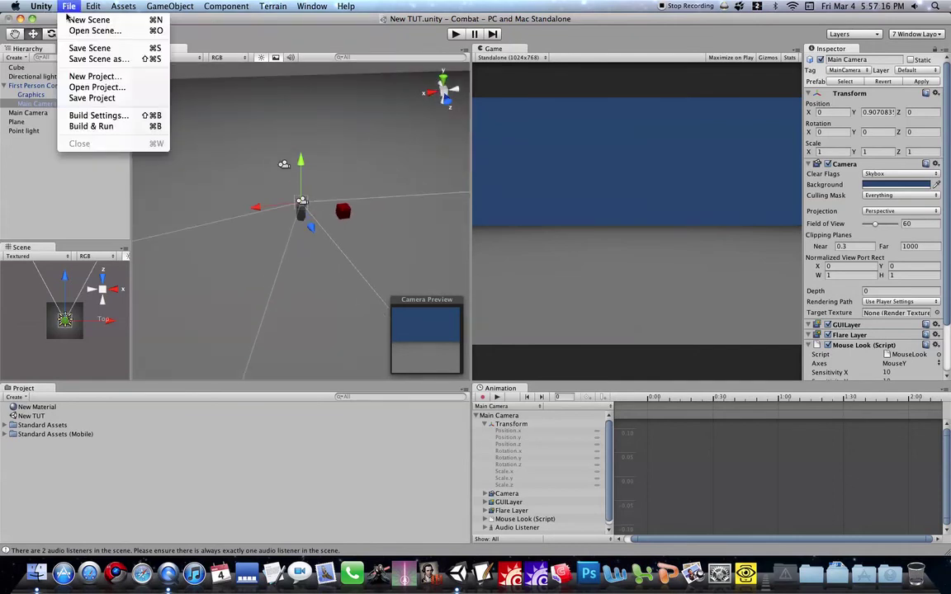
pyautogui.click(82, 19)
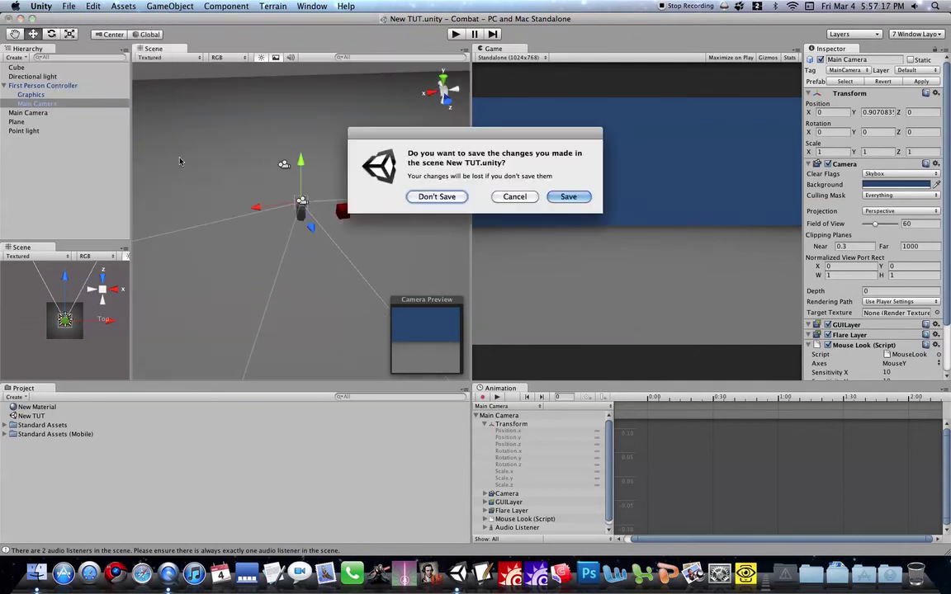
pyautogui.click(569, 198)
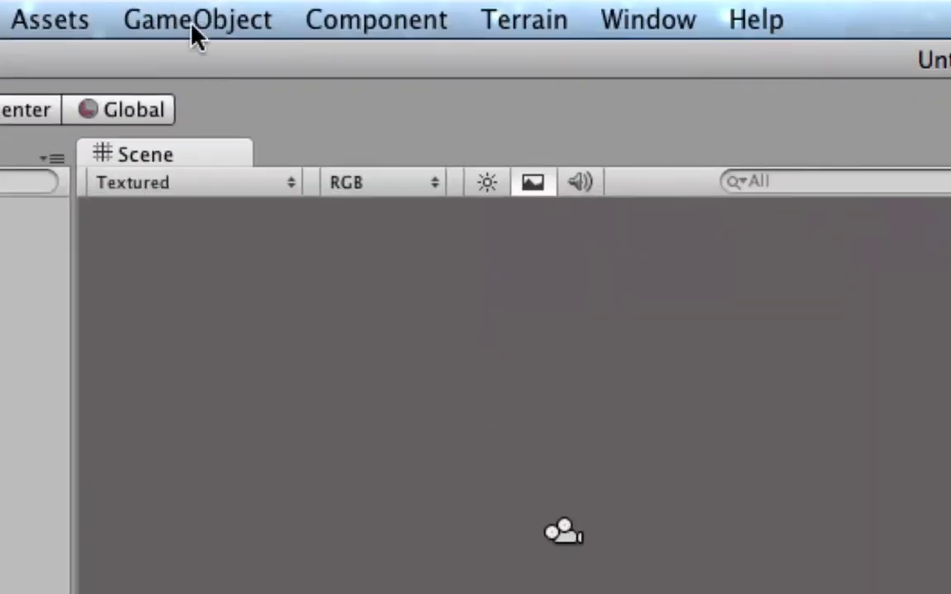
pyautogui.click(471, 24)
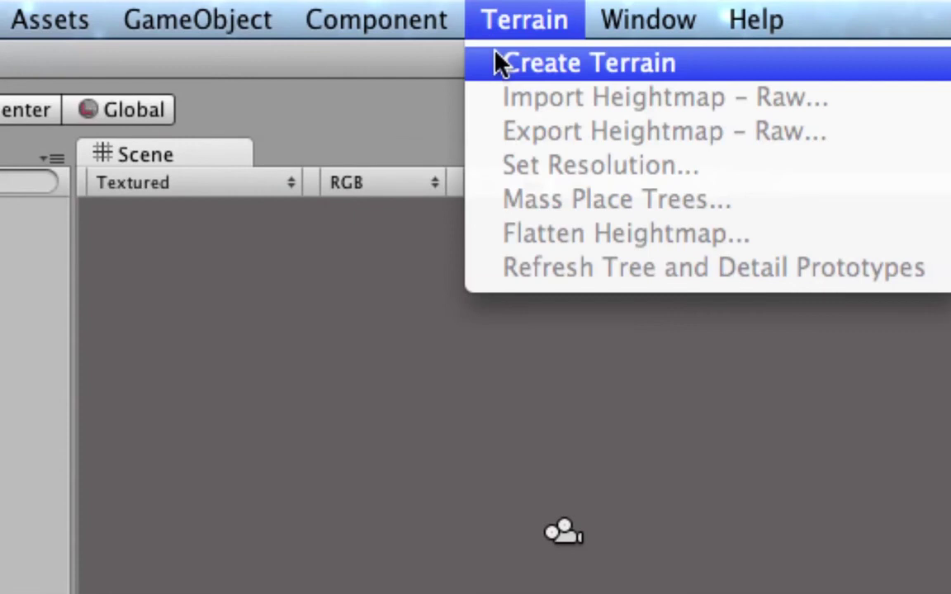
pyautogui.click(507, 71)
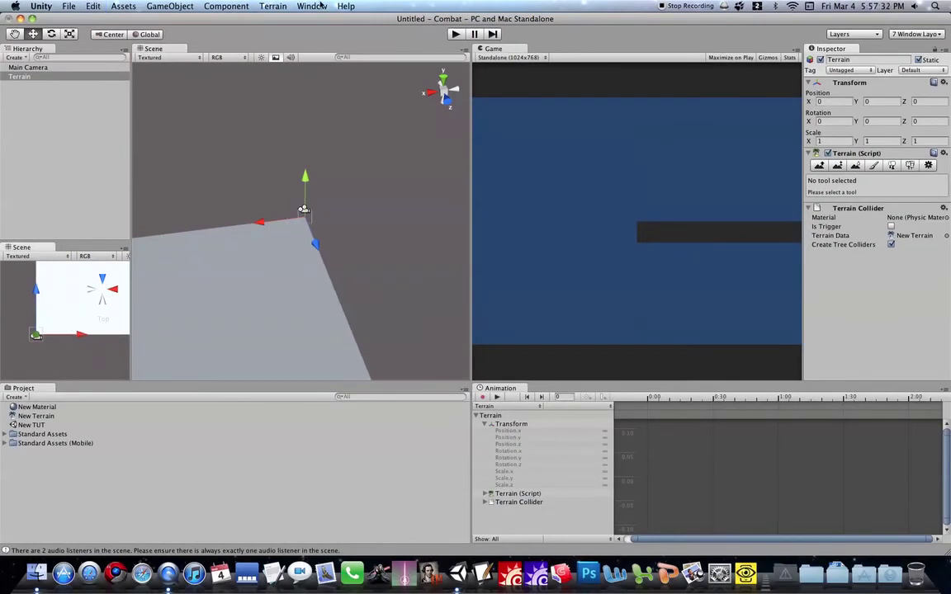
# - Use Terrain > Set Resolution to make Terrain Width and Terrain Length both 100
pyautogui.click(265, 7)
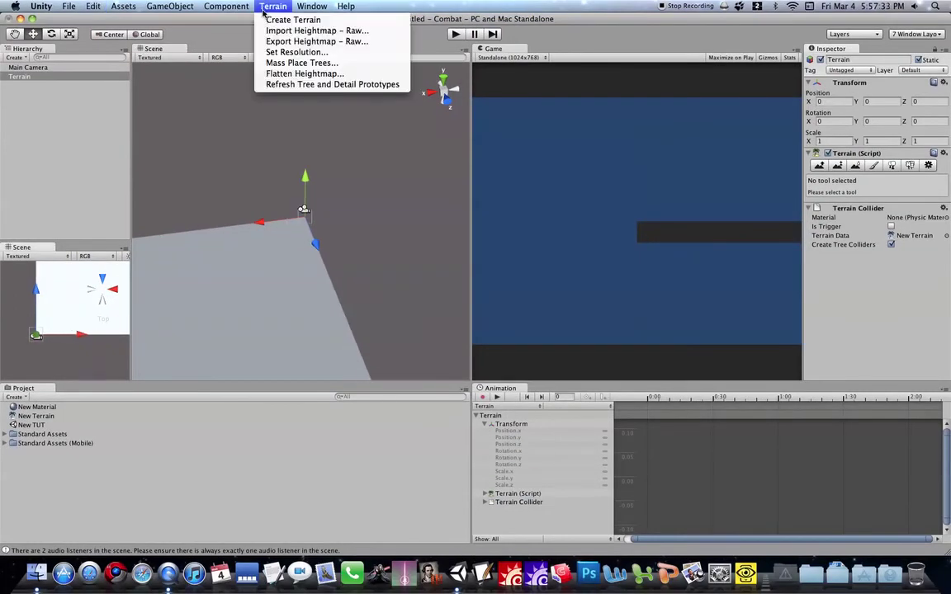
pyautogui.click(266, 54)
pyautogui.click(300, 43)
pyautogui.write('100')
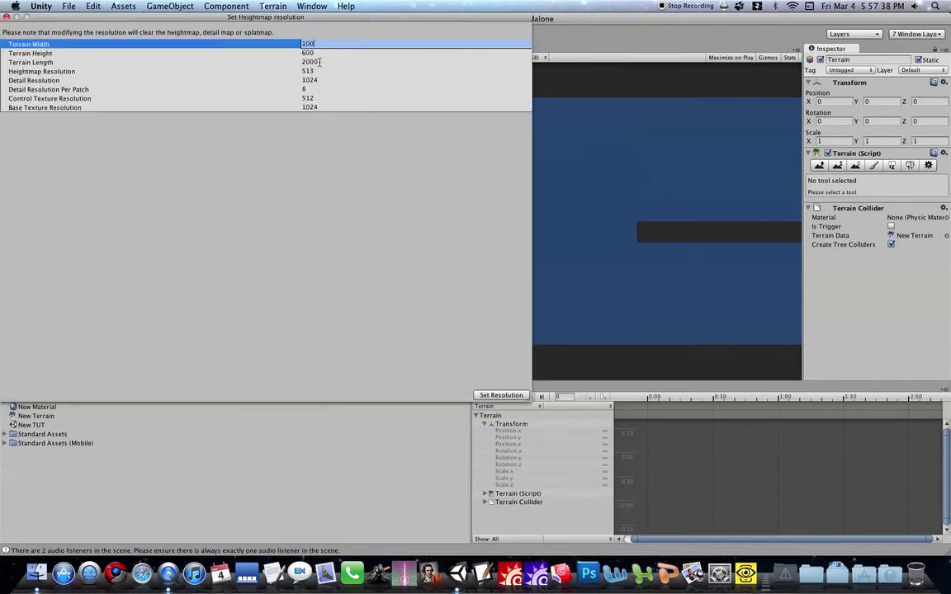
pyautogui.click(291, 61)
pyautogui.write('00')
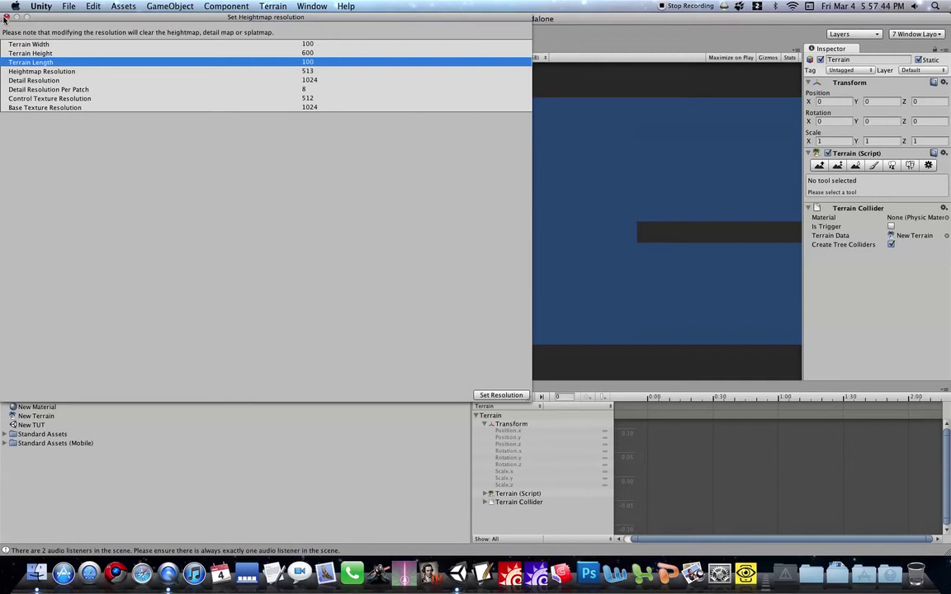
pyautogui.click(485, 397)
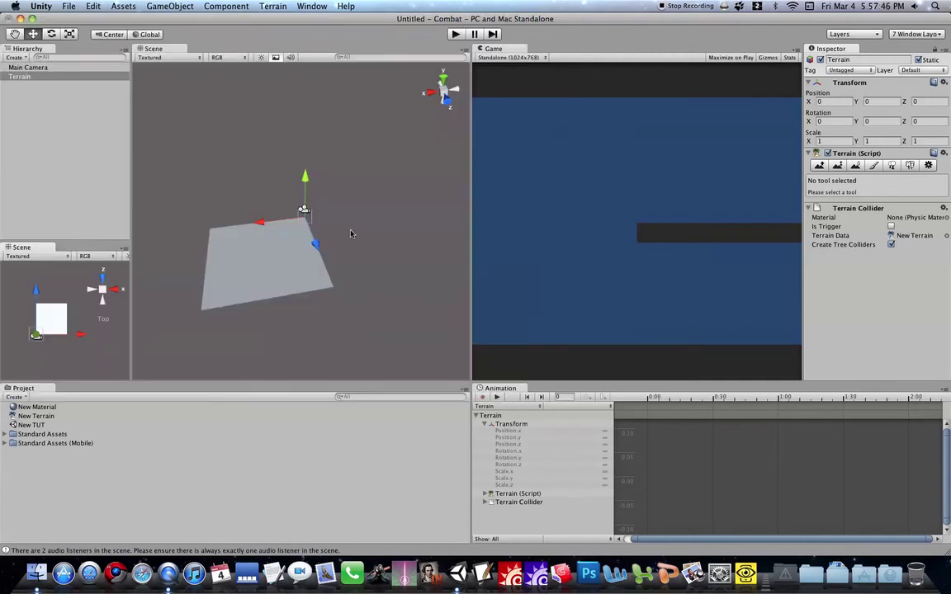
pyautogui.scroll(3, 349, 234)
pyautogui.scroll(-5, 349, 233)
pyautogui.moveTo(347, 239)
pyautogui.keyDown('alt'); pyautogui.mouseDown()
pyautogui.moveTo(316, 261)
pyautogui.moveTo(276, 159)
pyautogui.moveTo(378, 163)
pyautogui.moveTo(409, 289)
pyautogui.moveTo(242, 264)
pyautogui.moveTo(254, 205)
pyautogui.mouseUp(); pyautogui.keyUp('alt')
pyautogui.scroll(5, 316, 262)
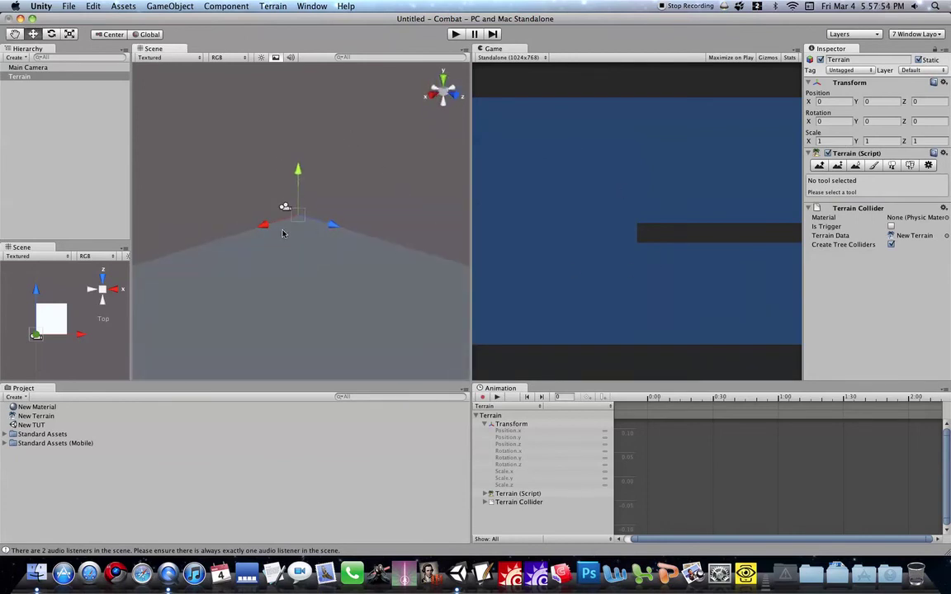
# - Delete the Main Camera from the scene and select the Terrain
pyautogui.click(285, 207)
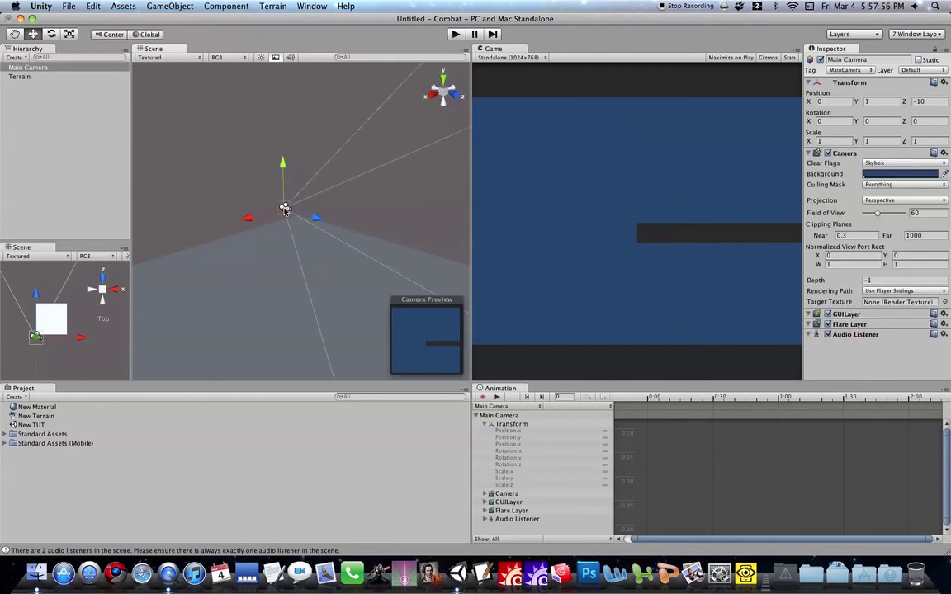
pyautogui.press('super+BackSpace')
pyautogui.click(312, 241)
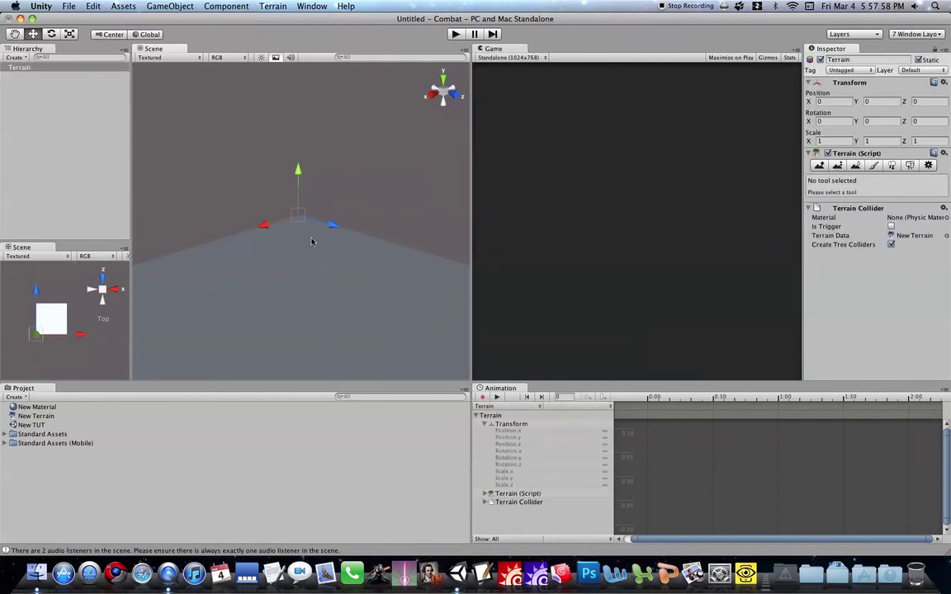
# - Inspect the terrain in a maximized Scene view, then launch Google Chrome
pyautogui.hotkey('shift', 'space')
pyautogui.moveTo(433, 280)
pyautogui.keyDown('alt'); pyautogui.mouseDown()
pyautogui.moveTo(424, 403)
pyautogui.moveTo(556, 300)
pyautogui.moveTo(488, 471)
pyautogui.moveTo(403, 402)
pyautogui.moveTo(344, 163)
pyautogui.mouseUp(); pyautogui.keyUp('alt')
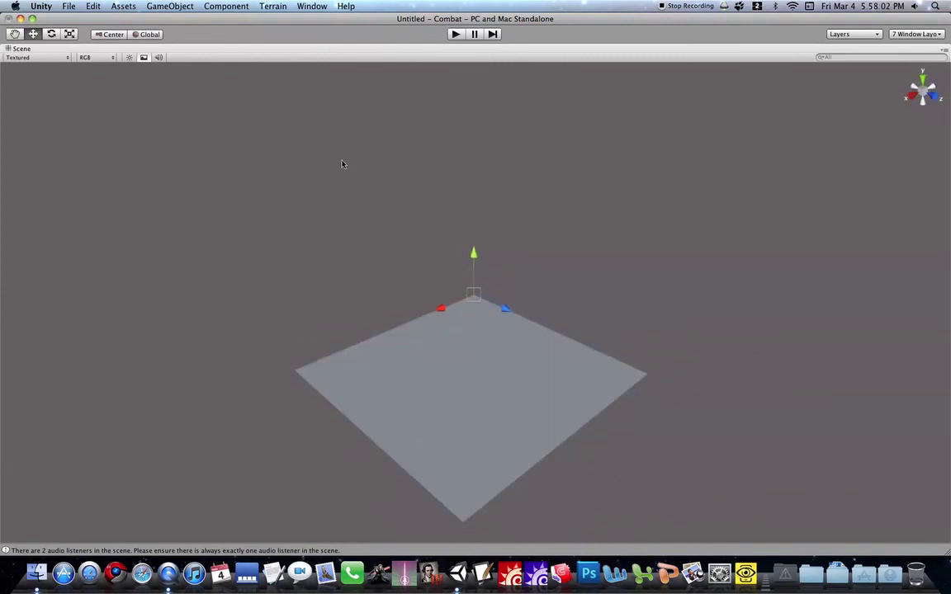
pyautogui.hotkey('shift', 'space')
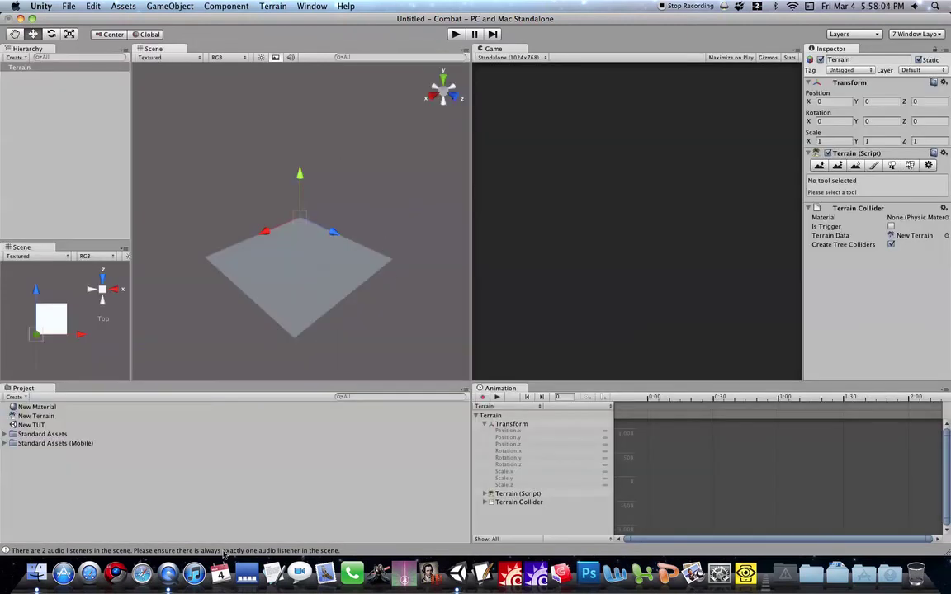
pyautogui.click(113, 578)
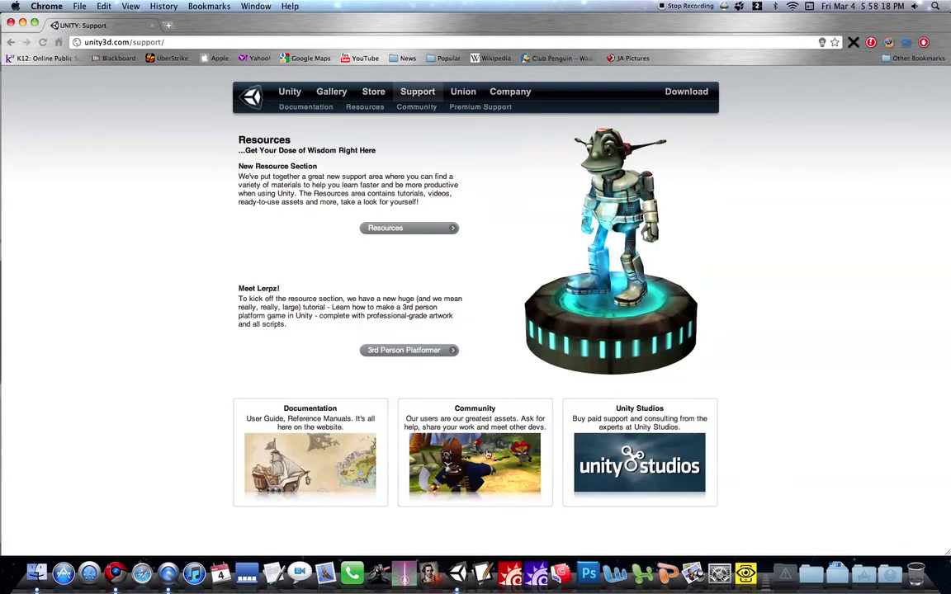
# - Download TerrainAssets.unitypackage from unity3d.com's Support Resources Terrain Assets page
pyautogui.click(386, 237)
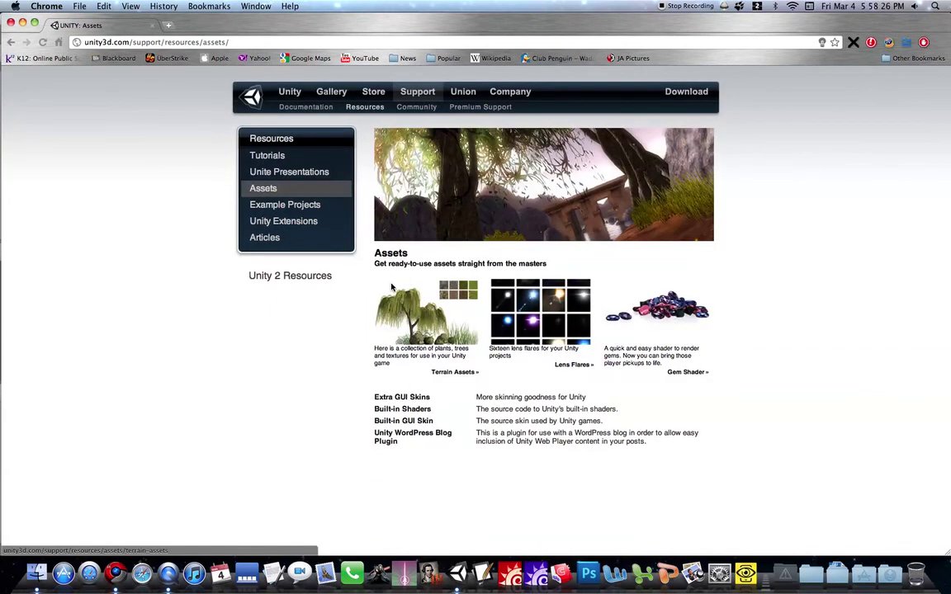
pyautogui.click(457, 374)
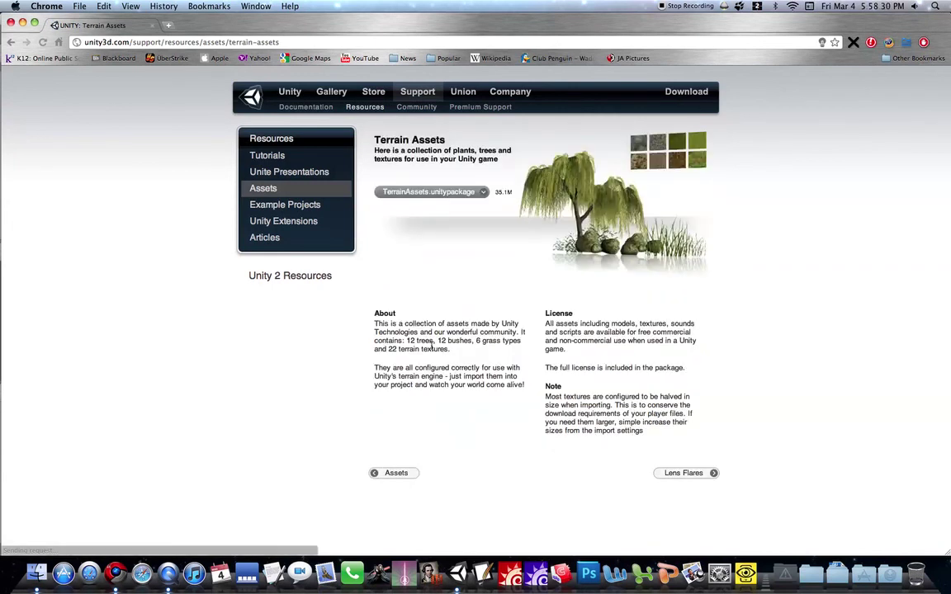
pyautogui.click(423, 193)
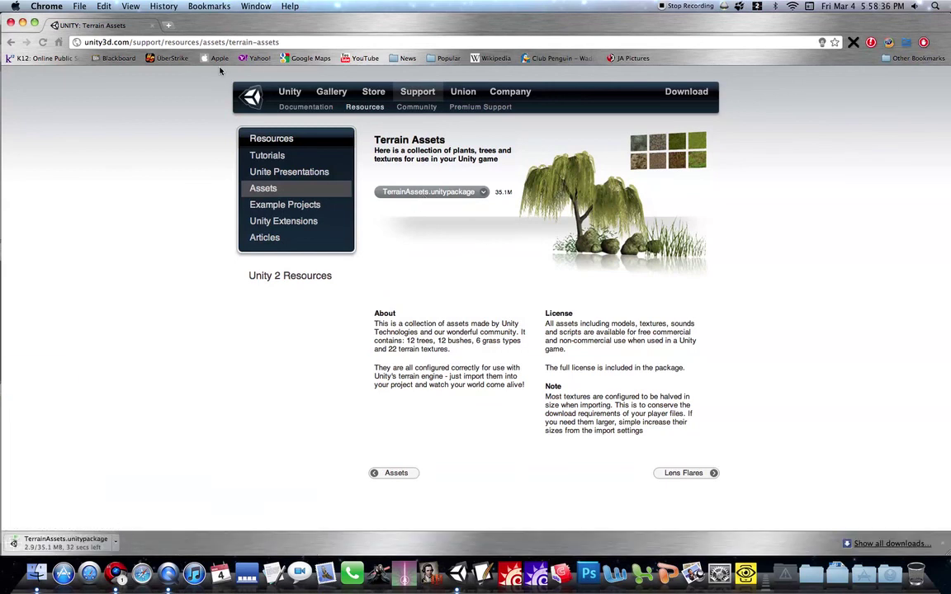
pyautogui.press('super+Tab')
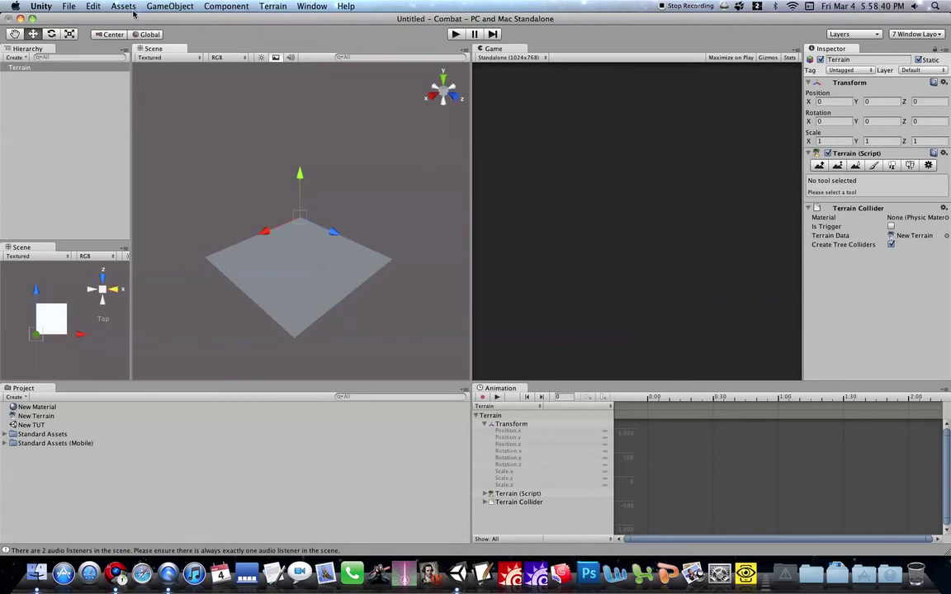
pyautogui.press('super+Tab')
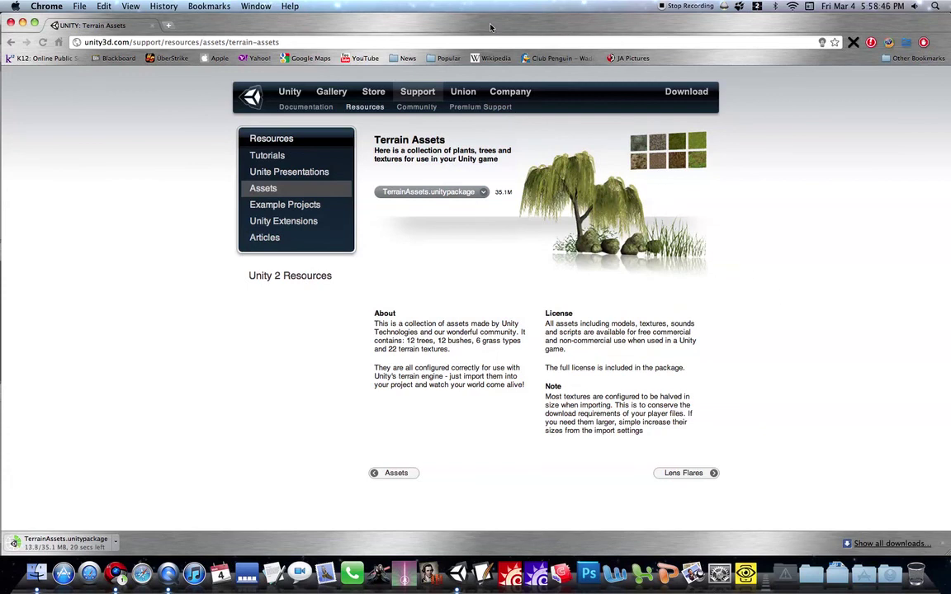
pyautogui.moveTo(489, 28); pyautogui.dragTo(487, 28)
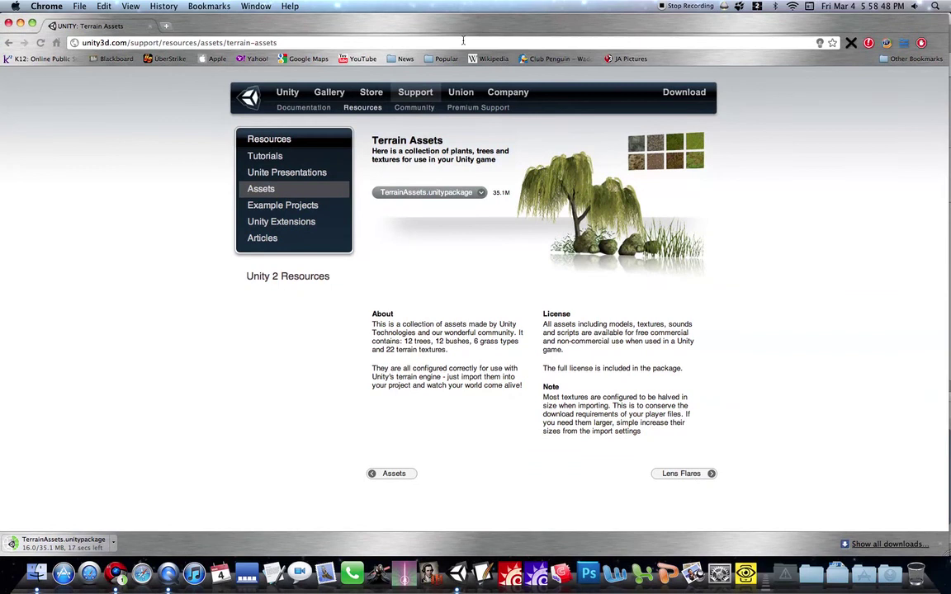
pyautogui.click(462, 41)
pyautogui.write('www.')
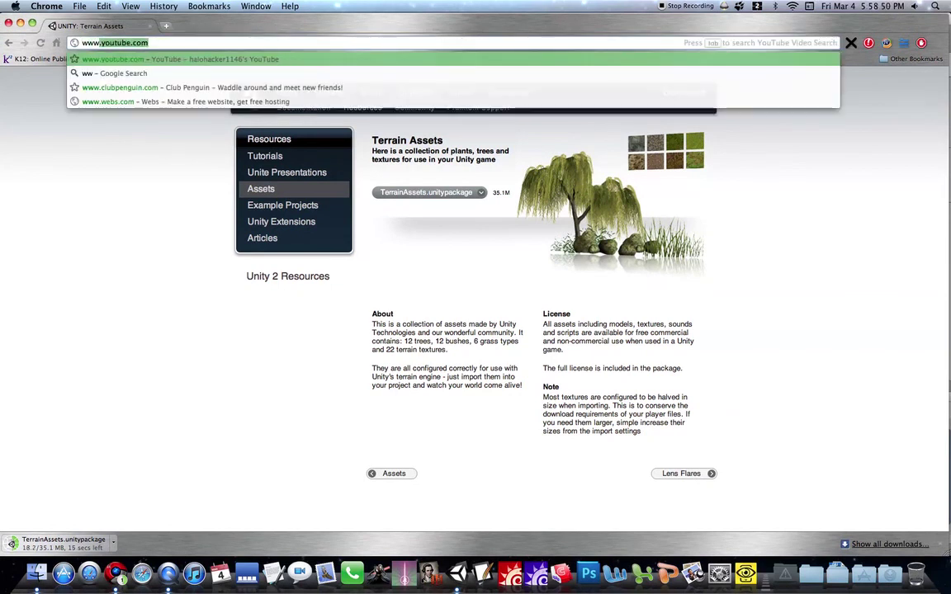
pyautogui.write('webs')
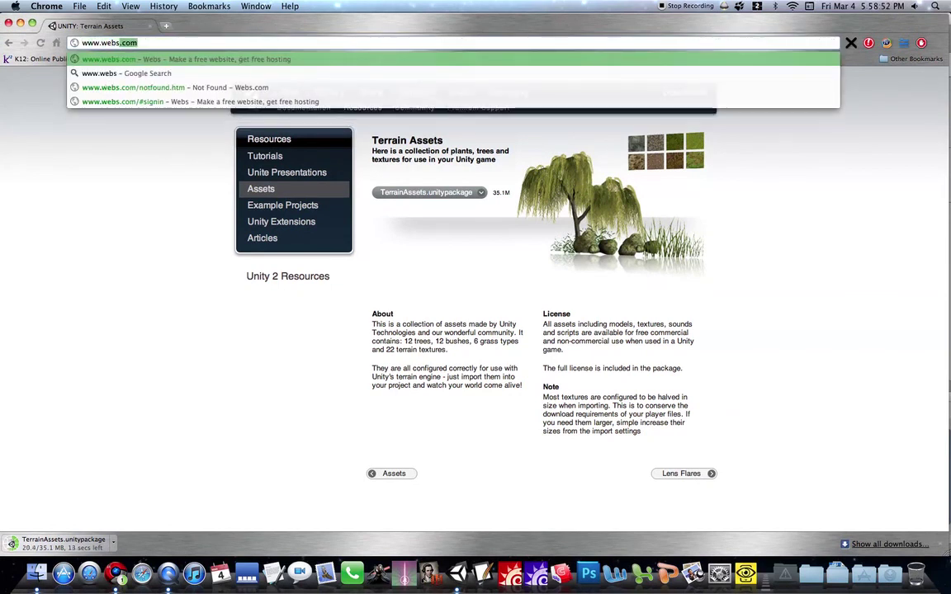
pyautogui.press('BackSpace')
pyautogui.press('BackSpace')
pyautogui.press('BackSpace')
pyautogui.press('BackSpace')
pyautogui.press('BackSpace')
pyautogui.press('BackSpace')
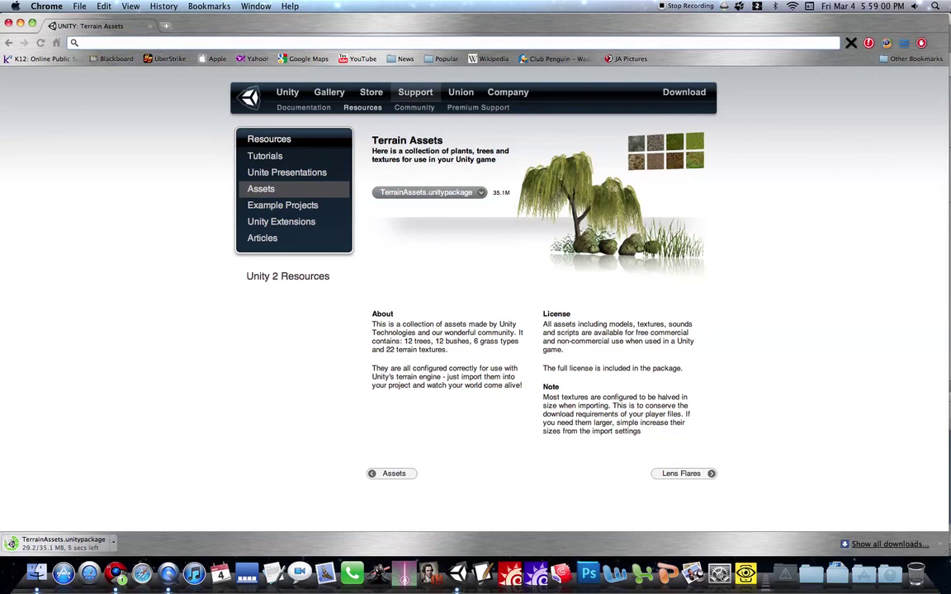
pyautogui.write('www.comb')
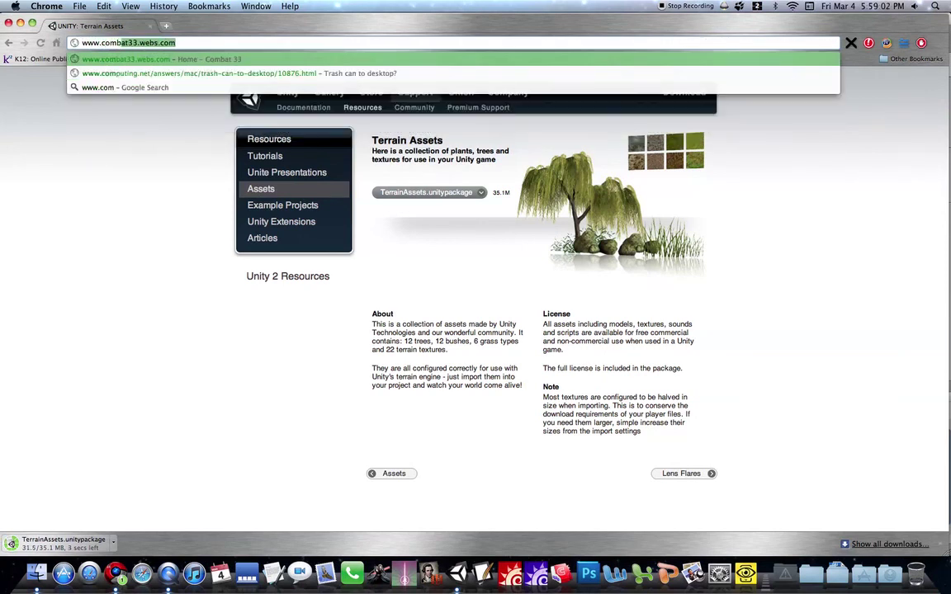
pyautogui.write('at')
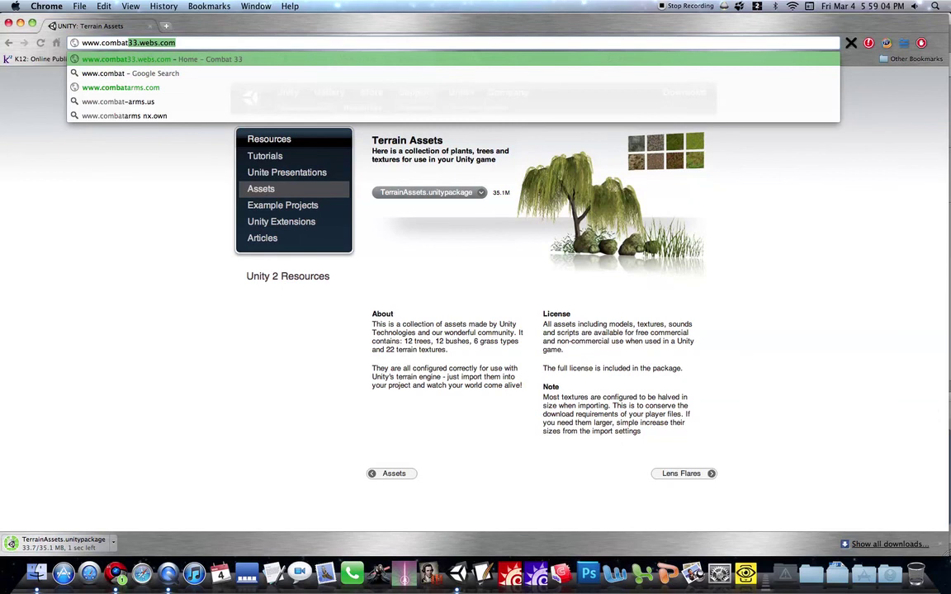
pyautogui.press('Return')
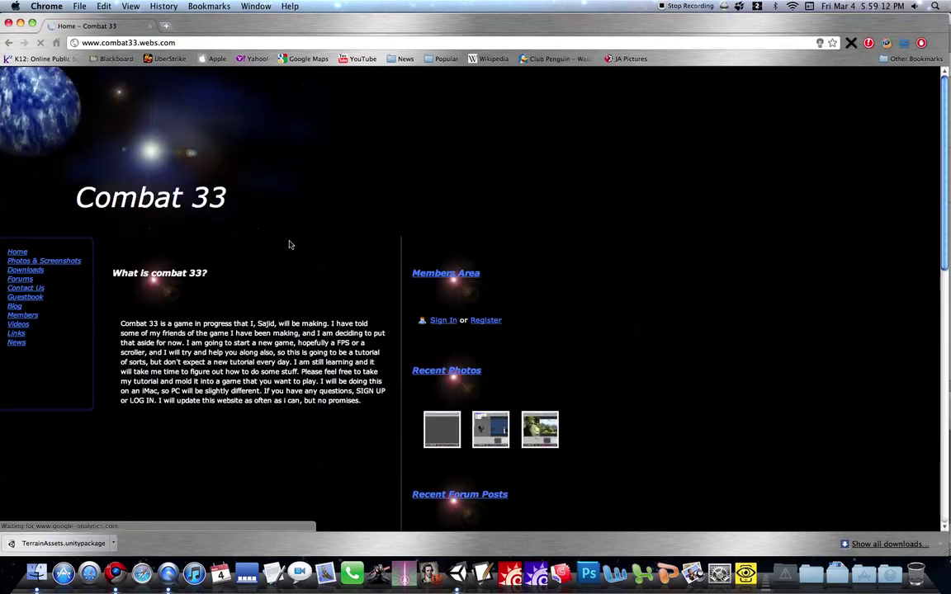
# - Open the site's Videos page and scroll down to the four Unity tutorial videos
pyautogui.scroll(-1, 247, 288)
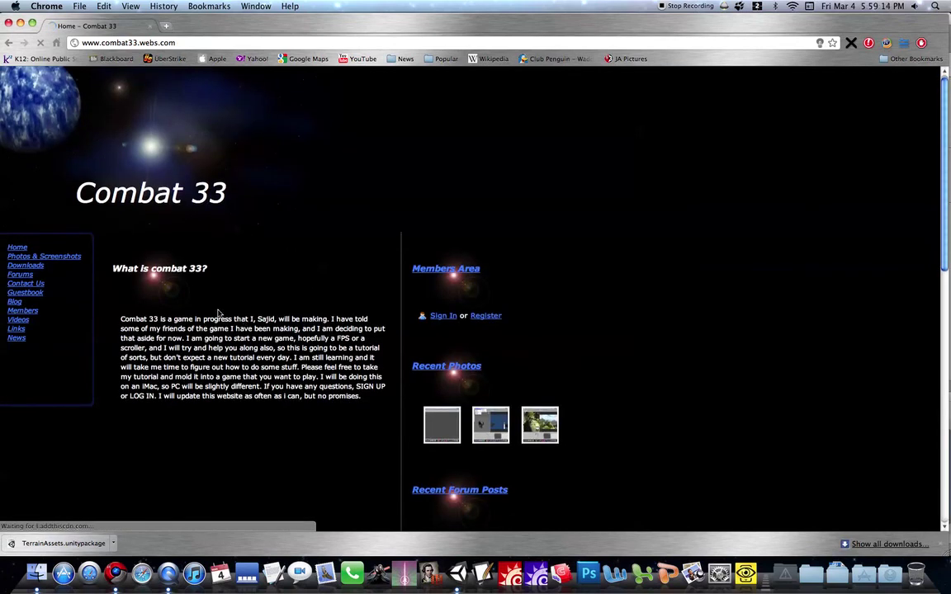
pyautogui.scroll(-1, 198, 281)
pyautogui.scroll(1, 66, 269)
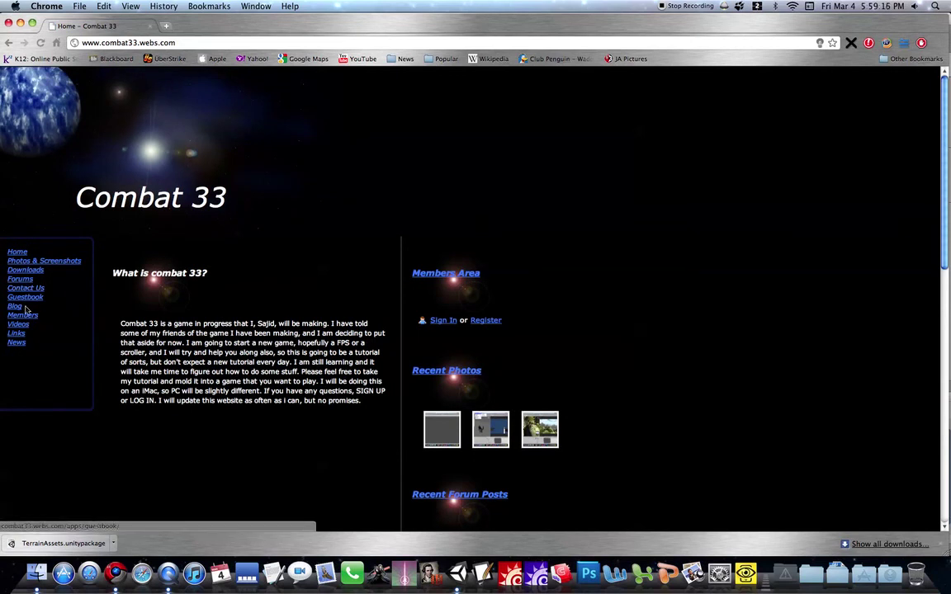
pyautogui.click(27, 333)
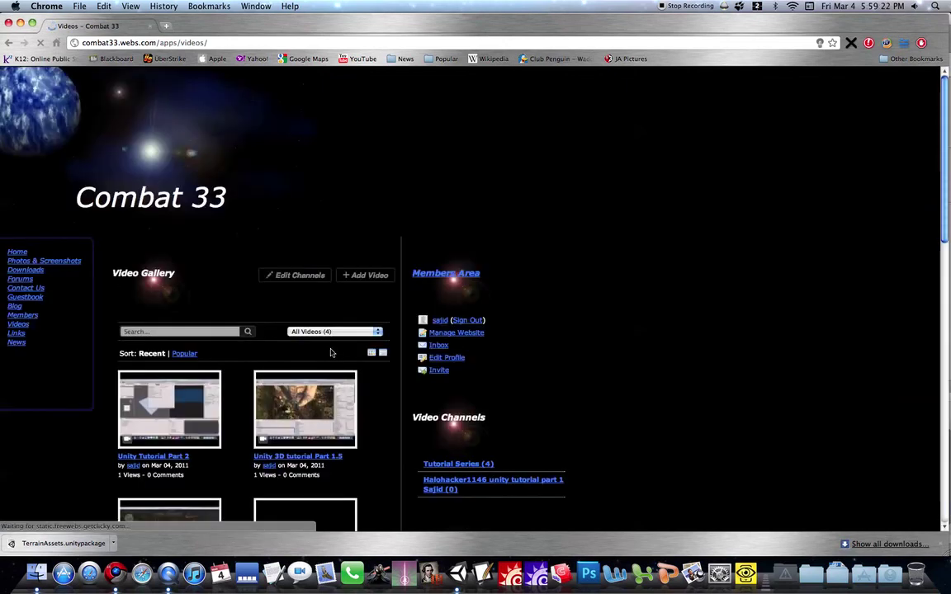
pyautogui.scroll(-3, 304, 322)
pyautogui.scroll(-1, 304, 339)
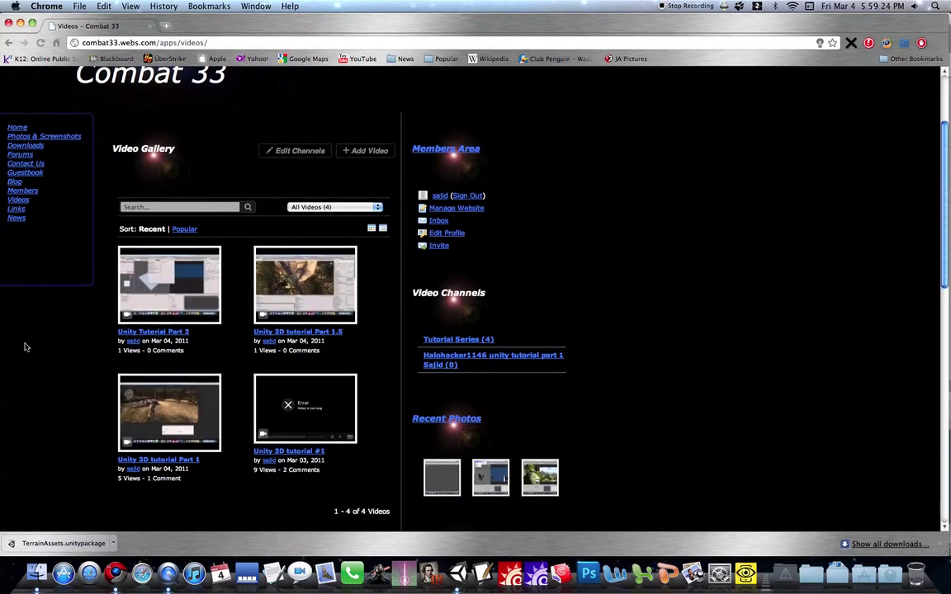